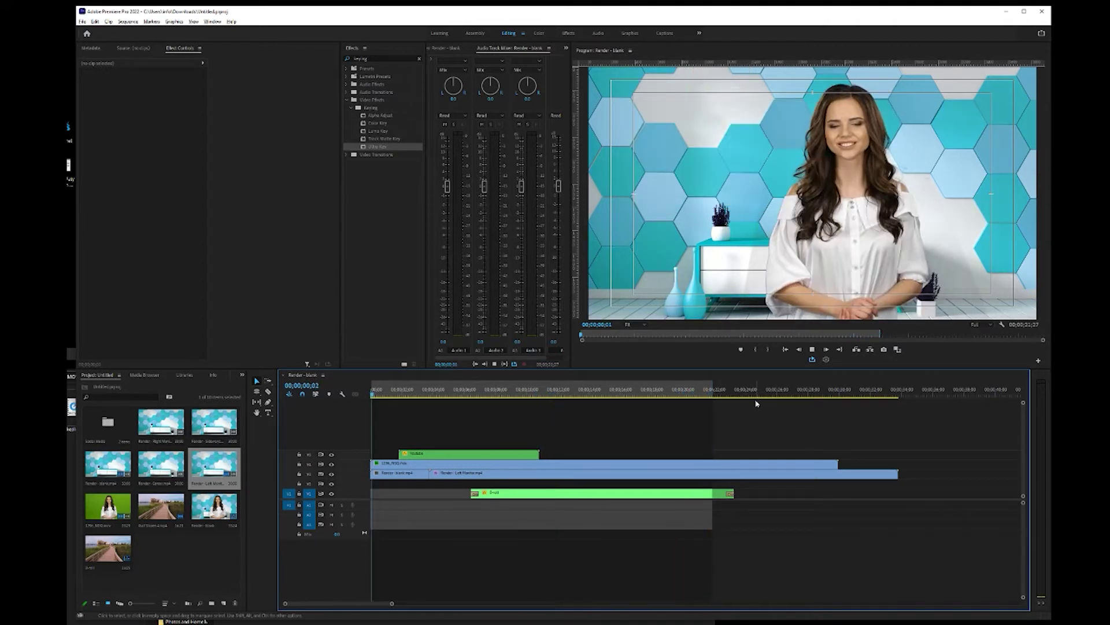
# - Create a new sequence from the blank studio background clip, Render - Blank.mp4
pyautogui.click(550, 391)
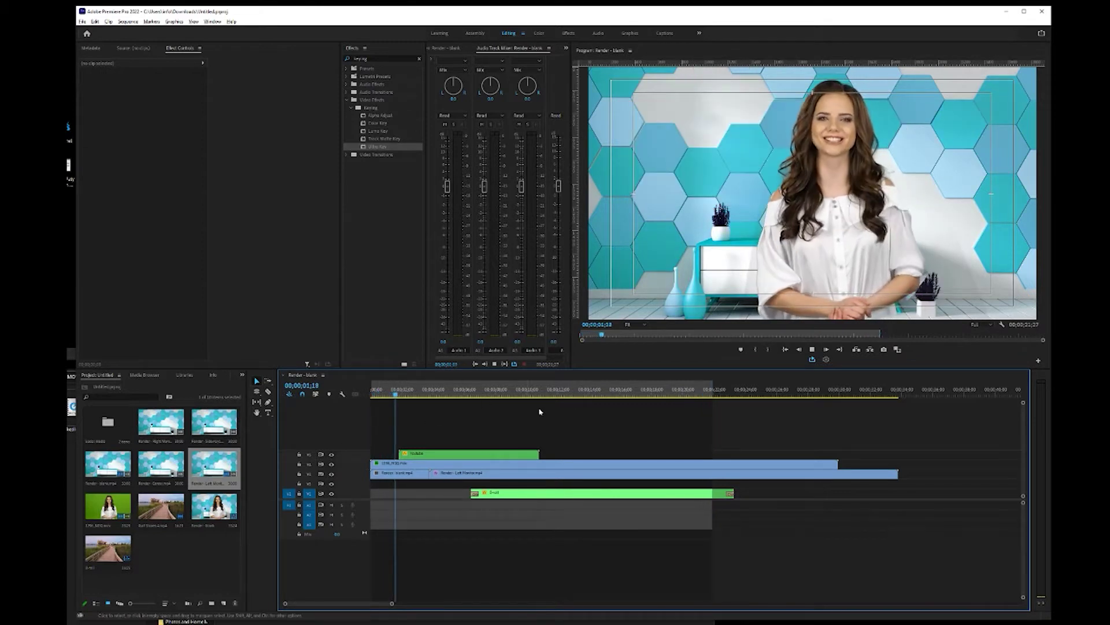
pyautogui.click(156, 568)
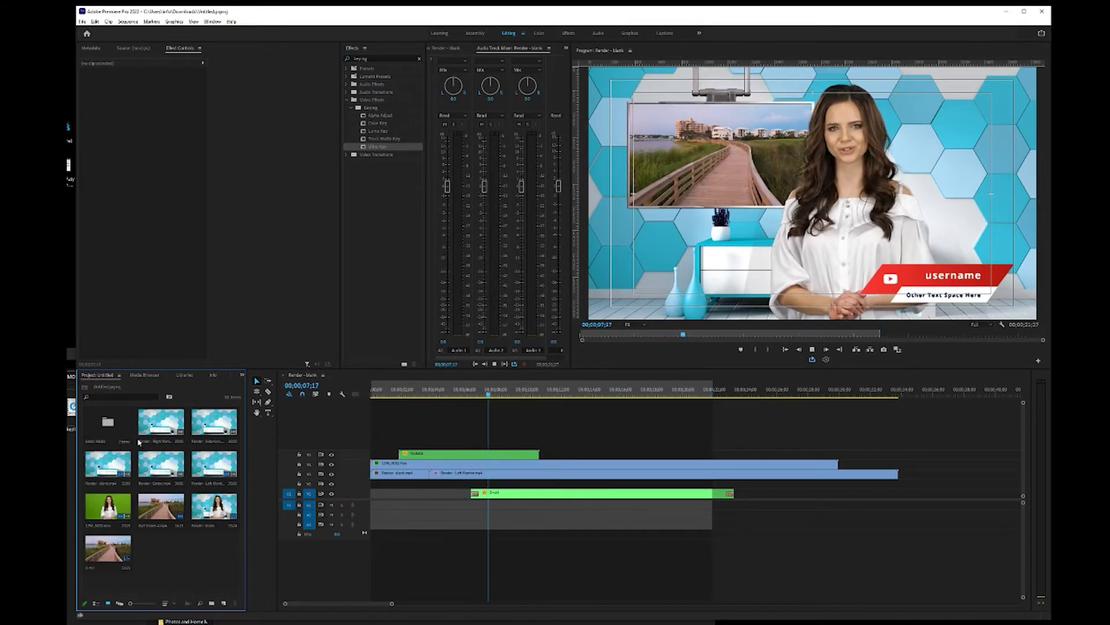
pyautogui.click(108, 471)
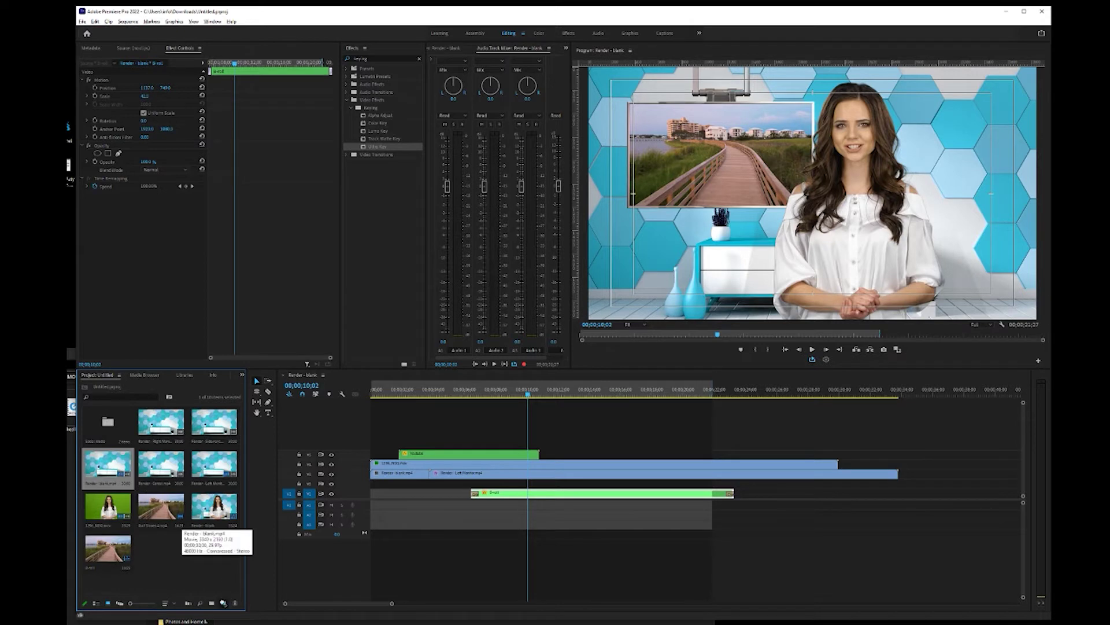
pyautogui.moveTo(223, 602); pyautogui.dragTo(223, 603)
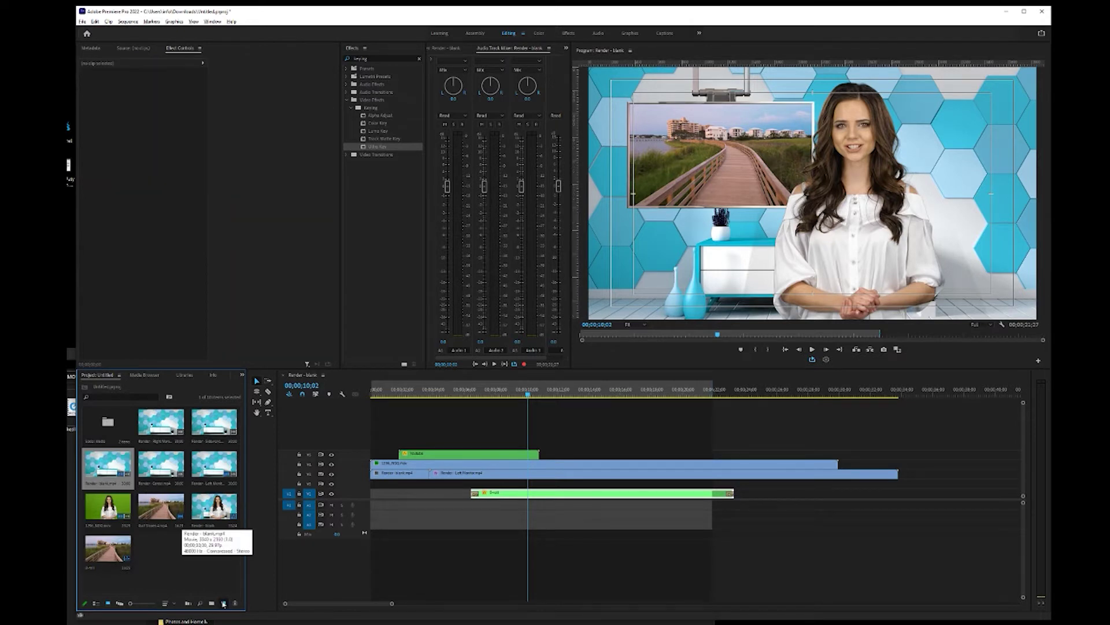
pyautogui.click(416, 441)
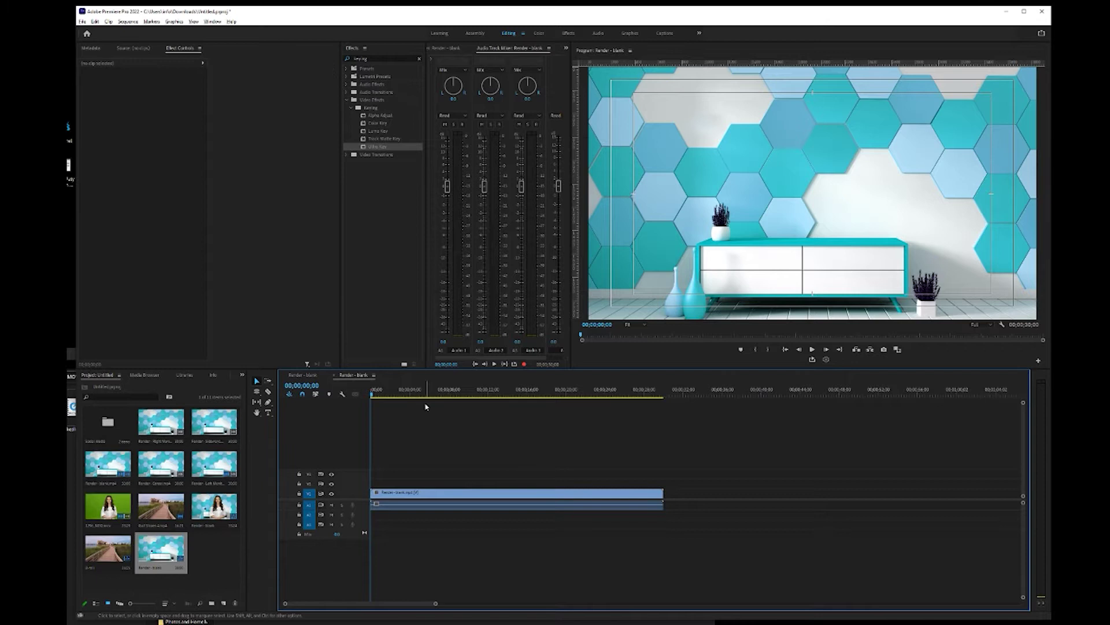
# - Delete the audio of the blank studio background clip, keeping only its video
pyautogui.moveTo(433, 393); pyautogui.dragTo(384, 407)
pyautogui.click(501, 472)
pyautogui.moveTo(494, 395); pyautogui.dragTo(464, 405)
pyautogui.moveTo(572, 472); pyautogui.dragTo(555, 505)
pyautogui.click(657, 512)
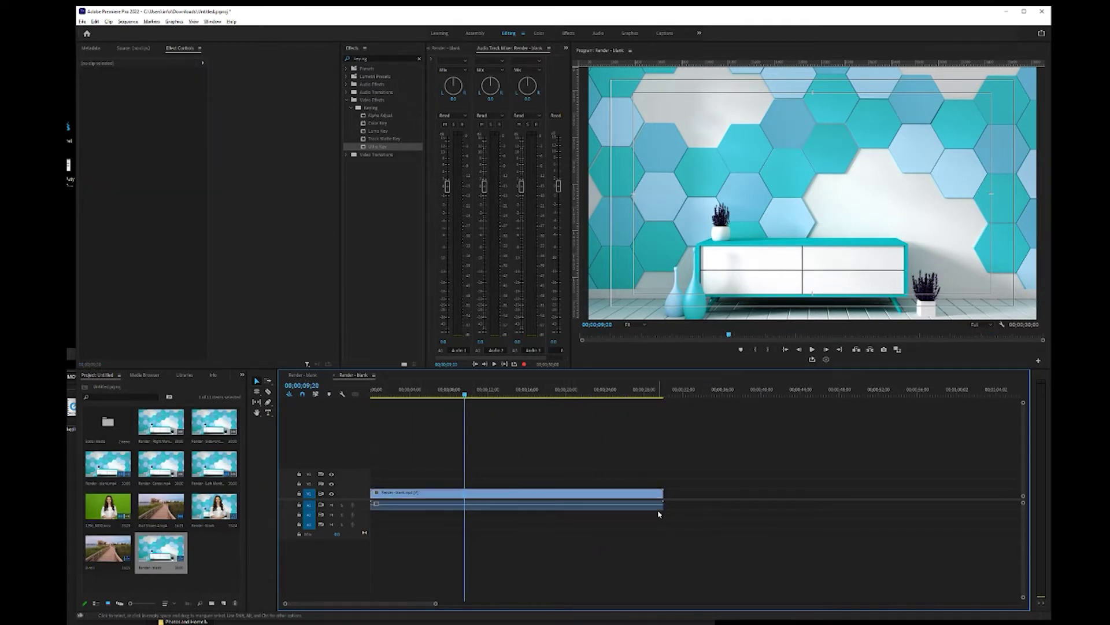
pyautogui.keyDown('alt'); pyautogui.click(657, 507); pyautogui.keyUp('alt')
pyautogui.press('Delete')
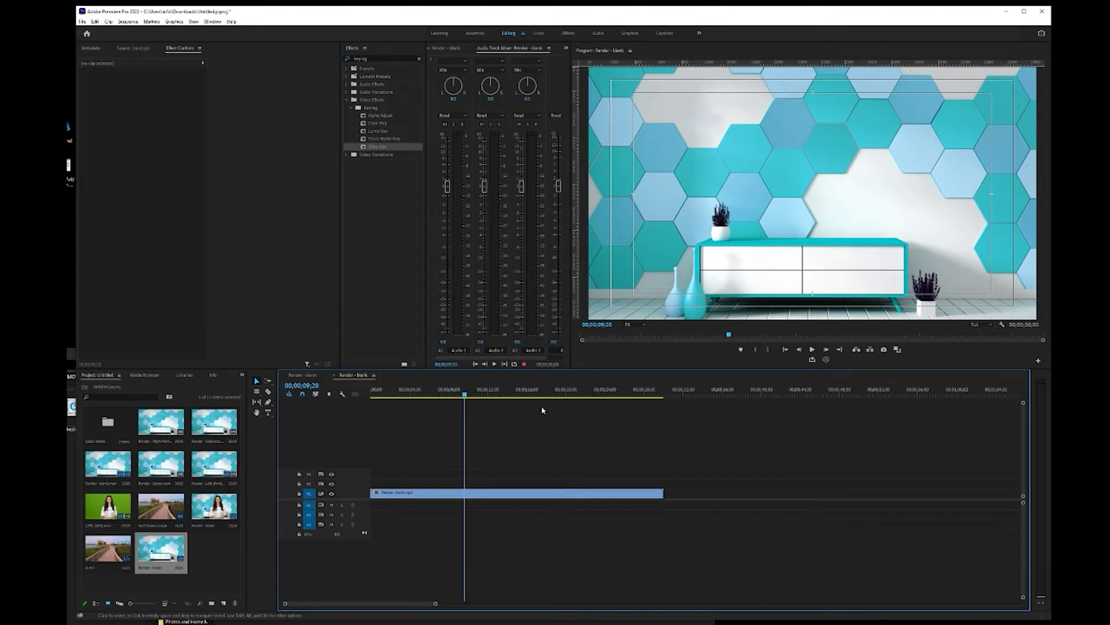
# - Try to lengthen the background clip by inserting a frame hold segment and extending the clip's end
pyautogui.moveTo(549, 394)
pyautogui.mouseDown()
pyautogui.moveTo(592, 397)
pyautogui.moveTo(550, 399)
pyautogui.mouseUp()
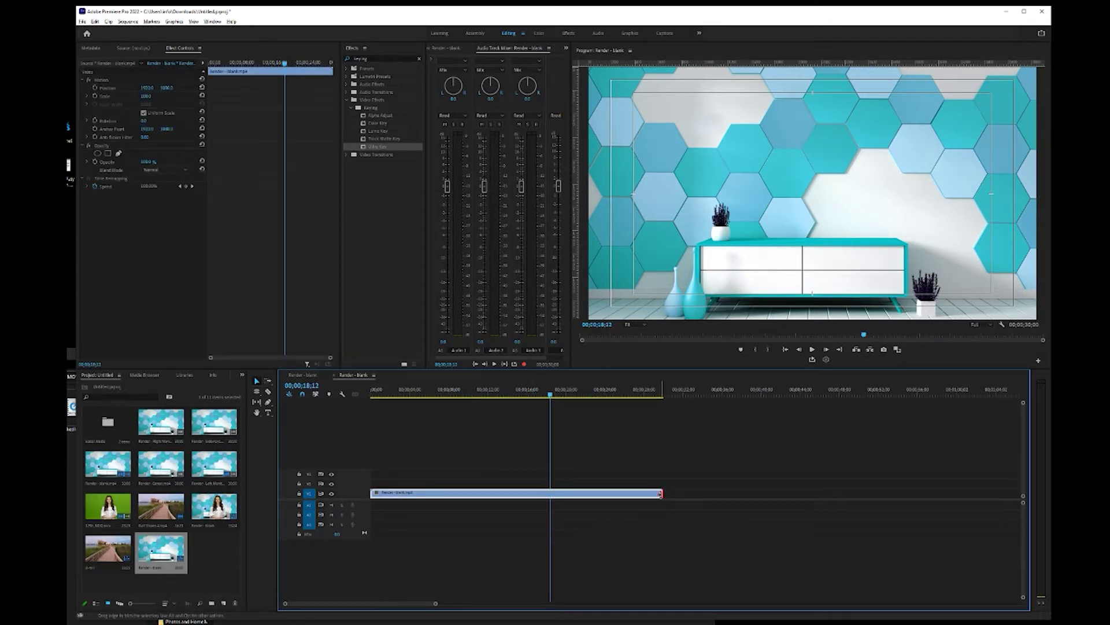
pyautogui.moveTo(660, 494); pyautogui.dragTo(787, 495)
pyautogui.moveTo(602, 395); pyautogui.dragTo(523, 395)
pyautogui.click(565, 458)
pyautogui.rightClick(576, 493)
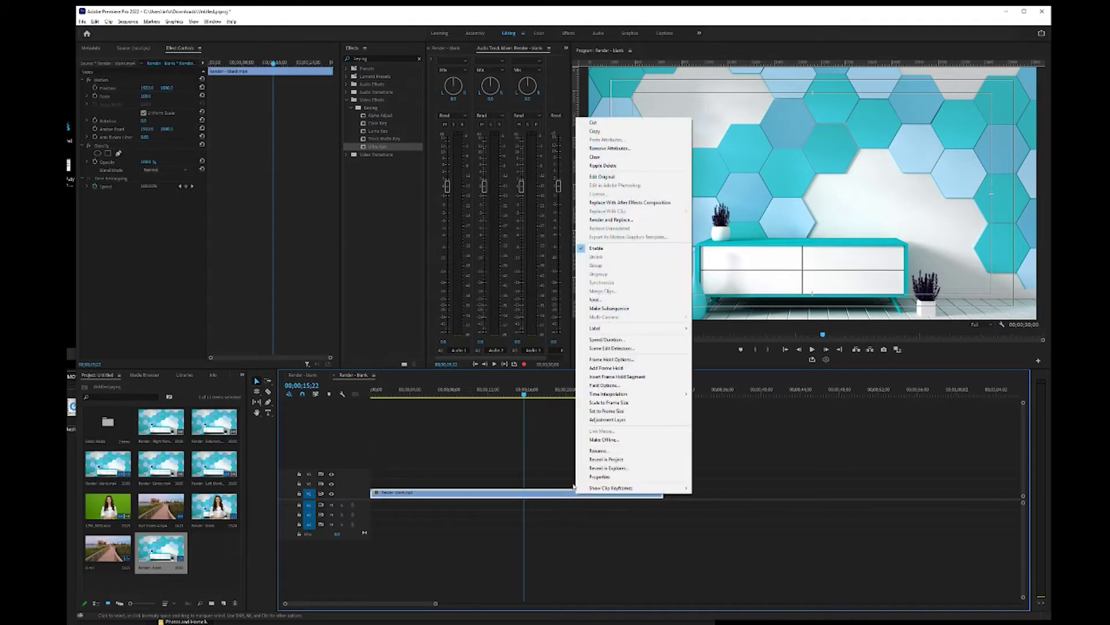
pyautogui.click(626, 377)
pyautogui.moveTo(665, 494); pyautogui.dragTo(987, 493)
pyautogui.click(855, 396)
pyautogui.moveTo(857, 403); pyautogui.dragTo(632, 395)
pyautogui.moveTo(985, 493); pyautogui.dragTo(620, 495)
pyautogui.click(699, 476)
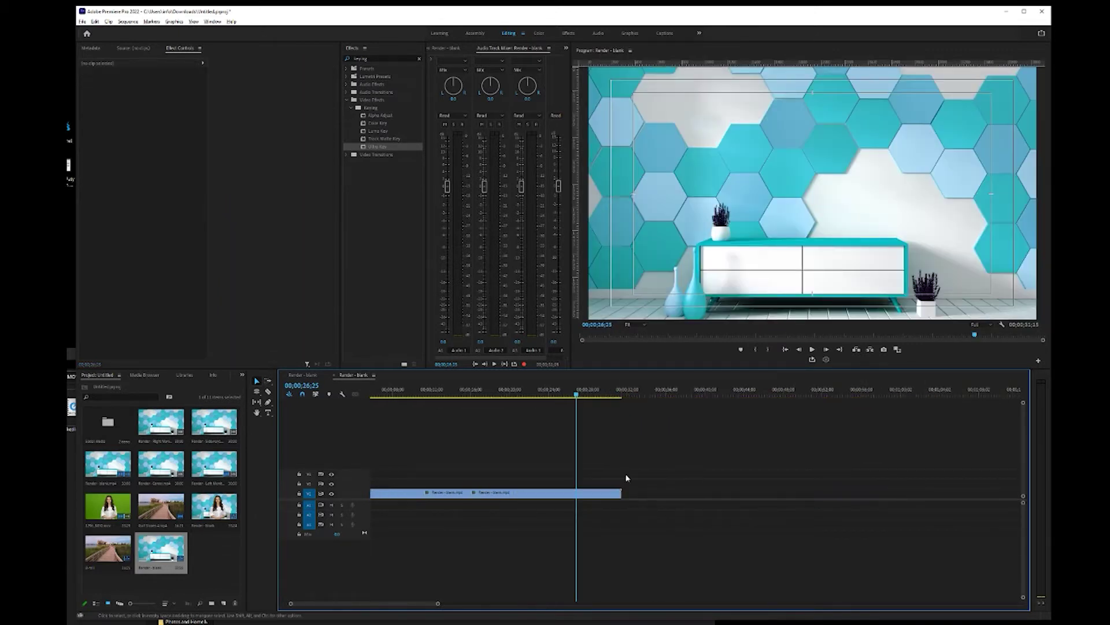
# - Undo the frame hold segment and the trimming of the background clip
pyautogui.hotkey('ctrl', 'z')
pyautogui.hotkey('ctrl', 'z')
pyautogui.hotkey('ctrl', 'z')
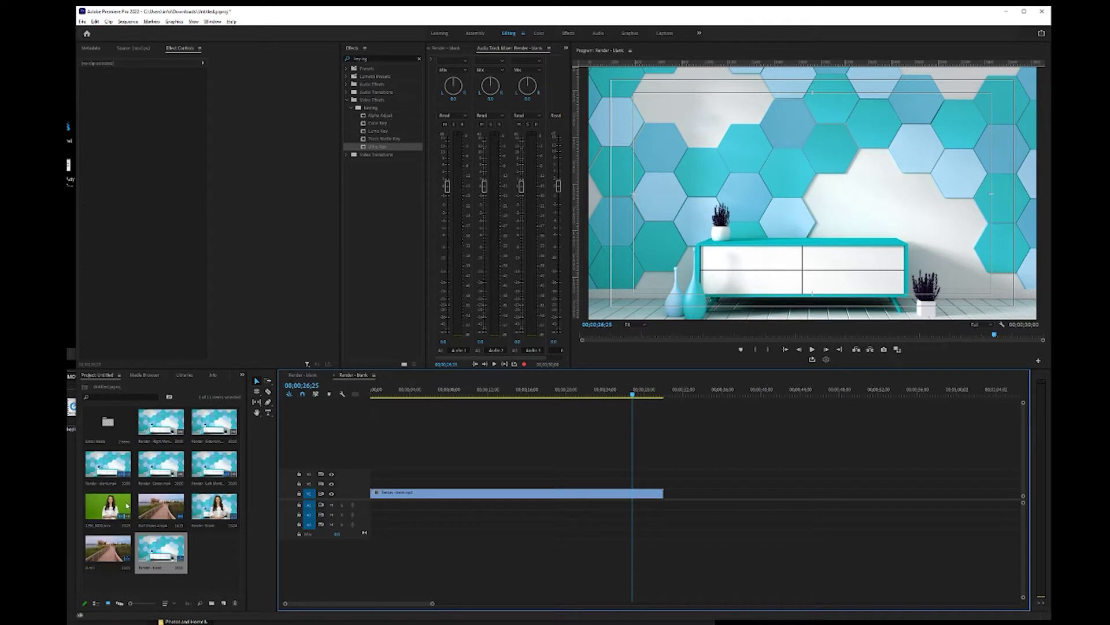
# - Place the green-screen presenter clip on the track above the background from the sequence start and remove its audio
pyautogui.moveTo(108, 506); pyautogui.dragTo(374, 486)
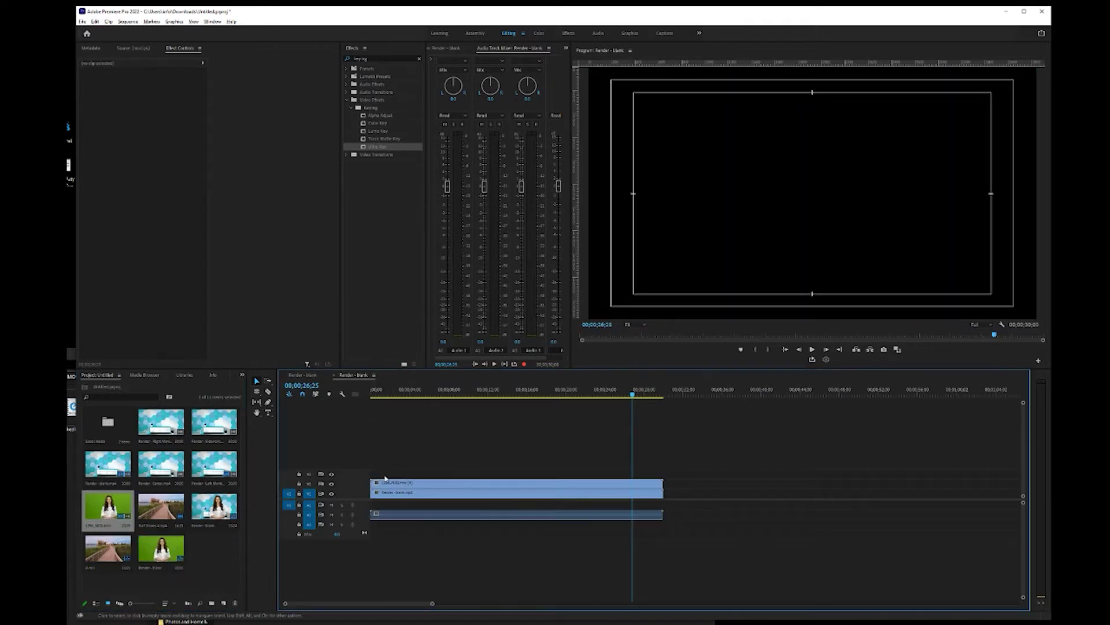
pyautogui.click(643, 515)
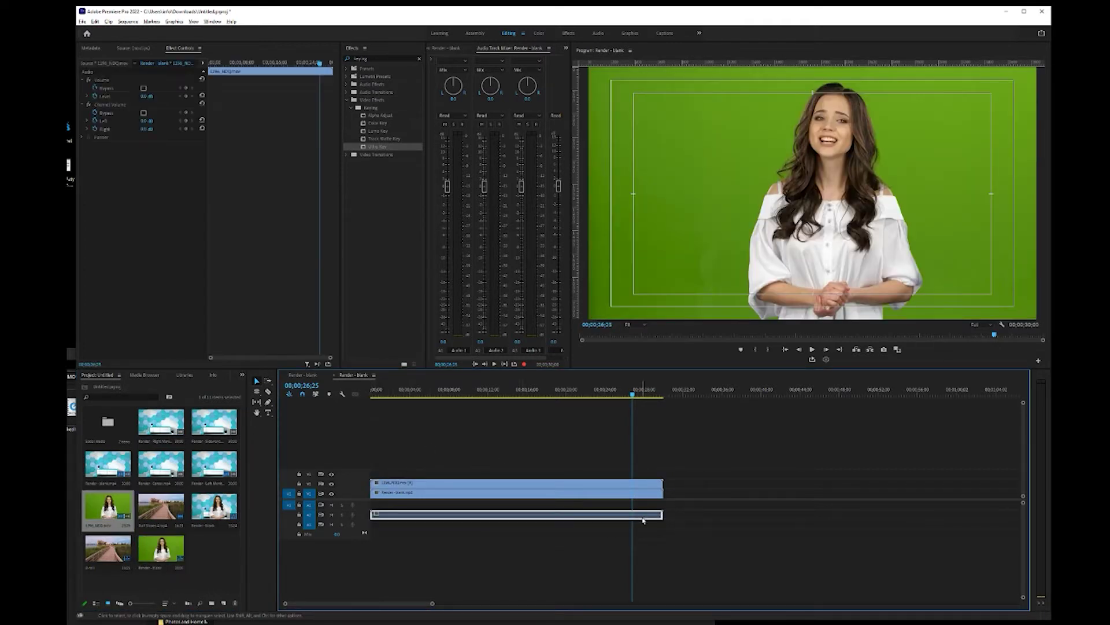
pyautogui.click(654, 550)
# - Apply the Ultra Key effect to the green-screen presenter clip
pyautogui.click(449, 391)
pyautogui.moveTo(529, 429); pyautogui.dragTo(469, 480)
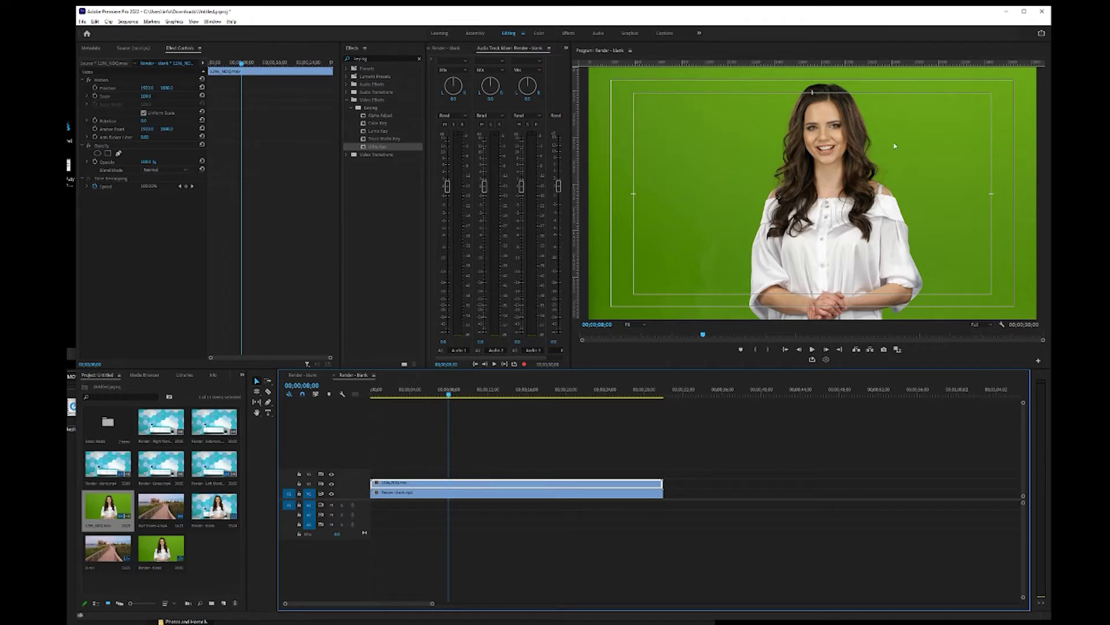
pyautogui.click(365, 148)
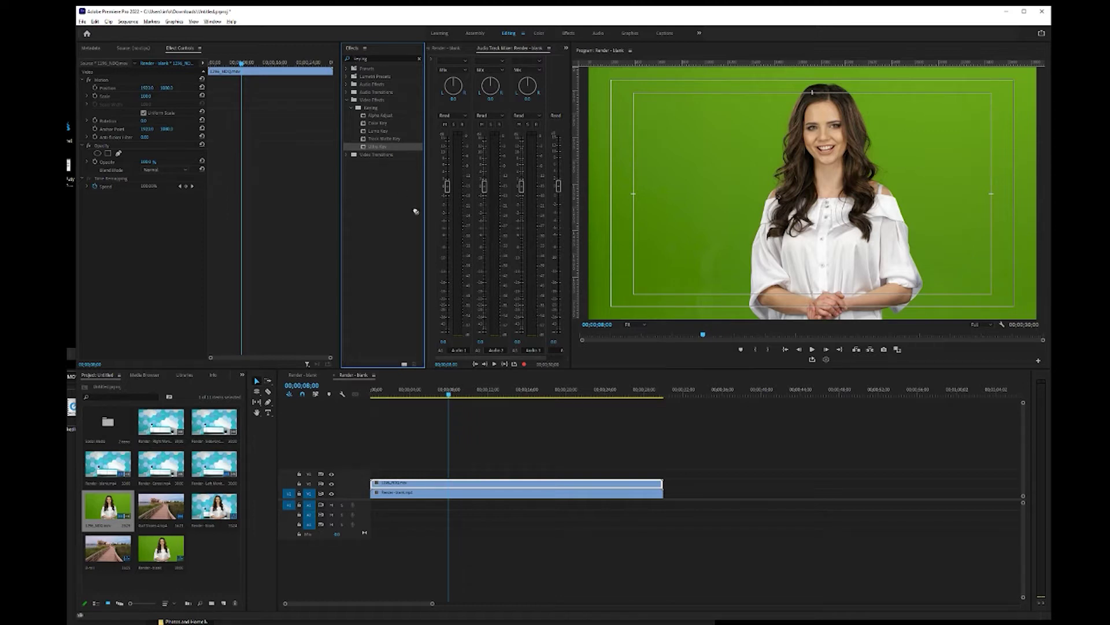
pyautogui.moveTo(415, 212); pyautogui.dragTo(486, 408)
pyautogui.moveTo(477, 478); pyautogui.dragTo(472, 483)
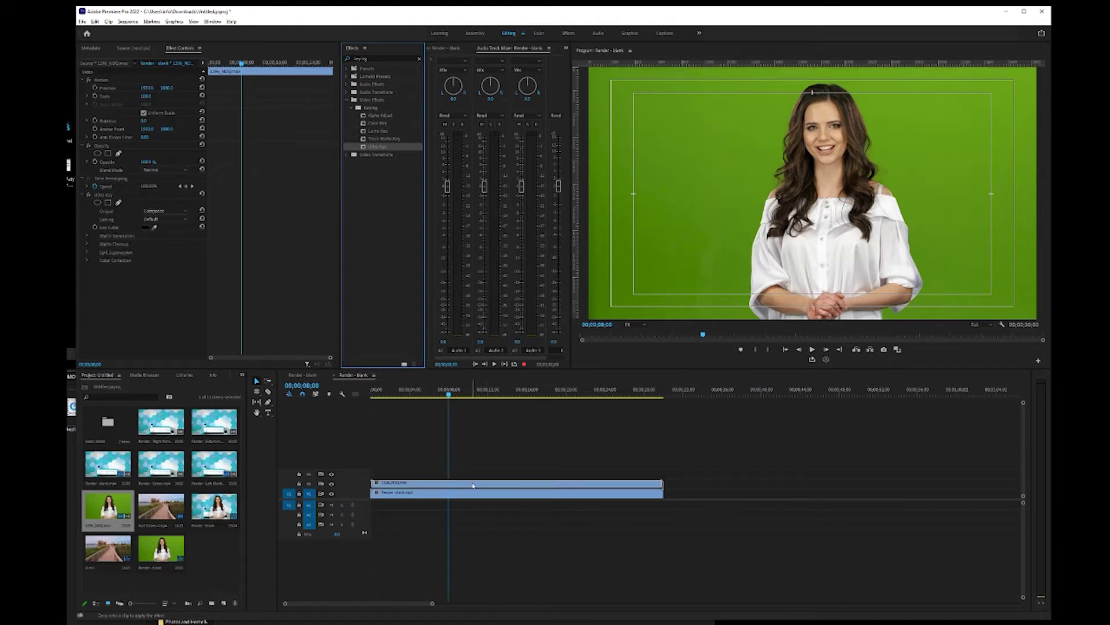
# - Key out the presenter's green backdrop by sampling its green as key color, and set Ultra Key's Setting to Aggressive
pyautogui.click(154, 227)
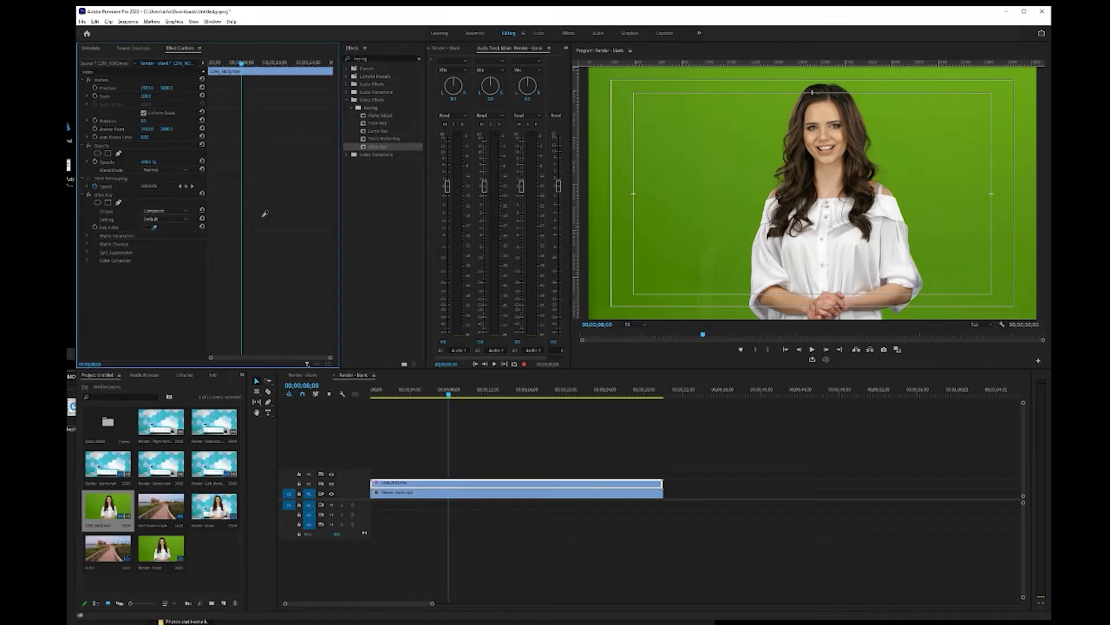
pyautogui.click(760, 139)
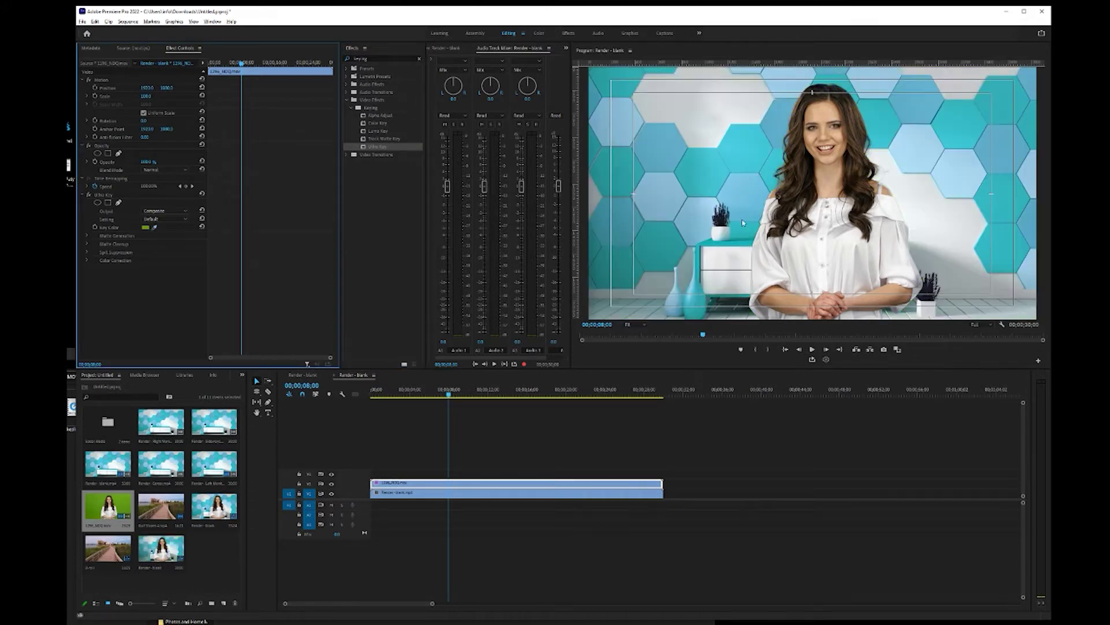
pyautogui.click(163, 220)
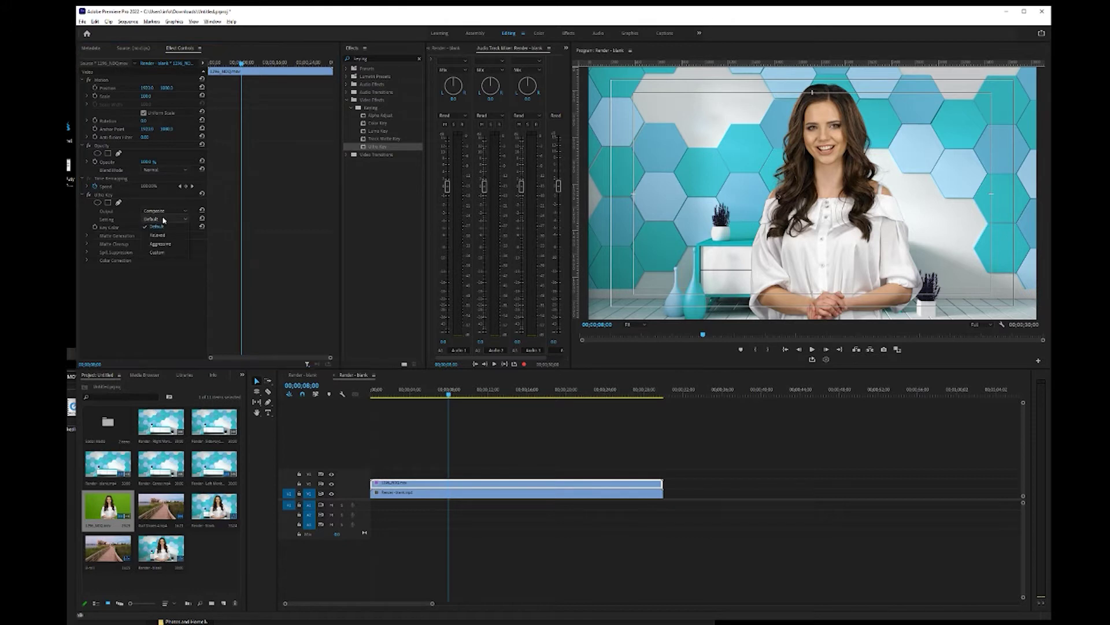
pyautogui.click(165, 244)
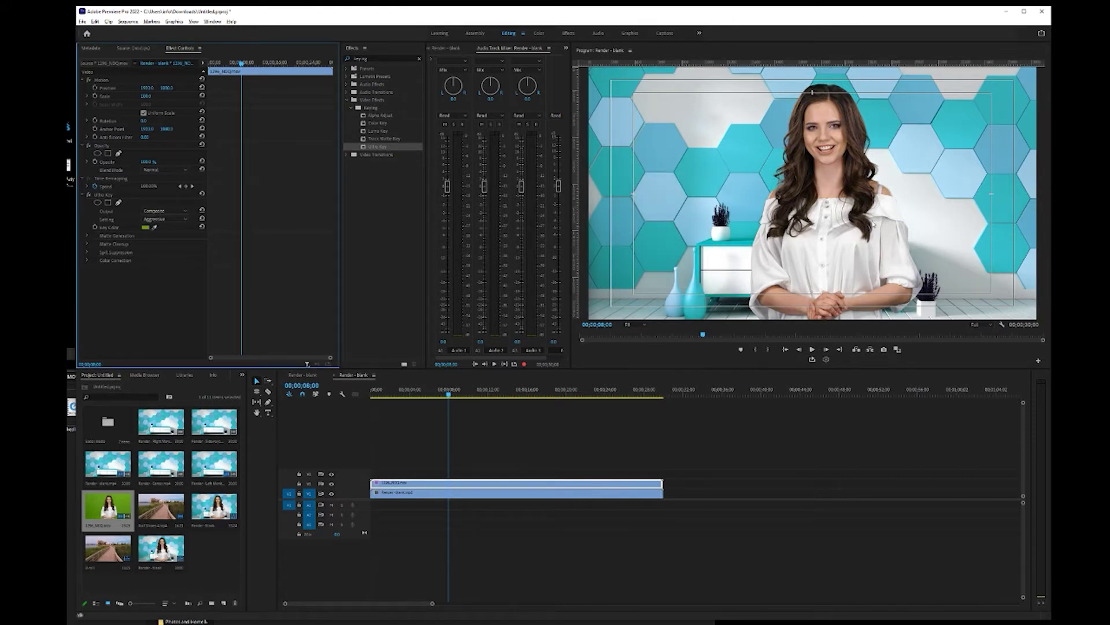
pyautogui.click(528, 427)
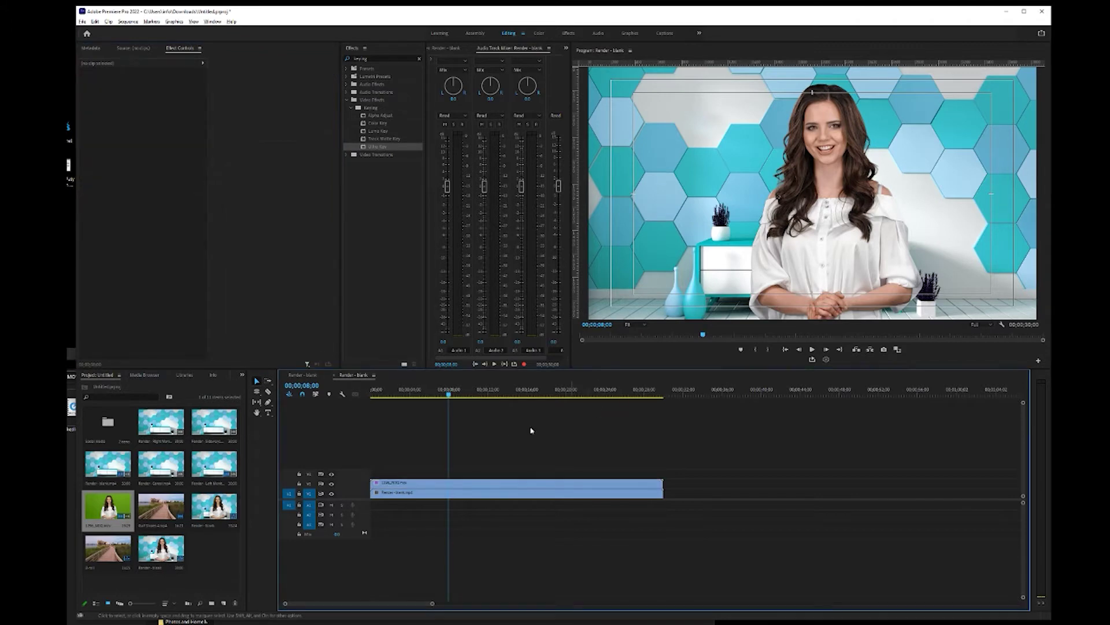
pyautogui.moveTo(449, 394)
pyautogui.mouseDown()
pyautogui.moveTo(557, 395)
pyautogui.moveTo(392, 395)
pyautogui.moveTo(617, 395)
pyautogui.moveTo(467, 406)
pyautogui.moveTo(622, 406)
pyautogui.moveTo(453, 405)
pyautogui.mouseUp()
pyautogui.click(516, 406)
pyautogui.click(454, 492)
# - Add the YouTube animation from the Social Sequences bin on the track above the presenter and delete its audio
pyautogui.click(220, 563)
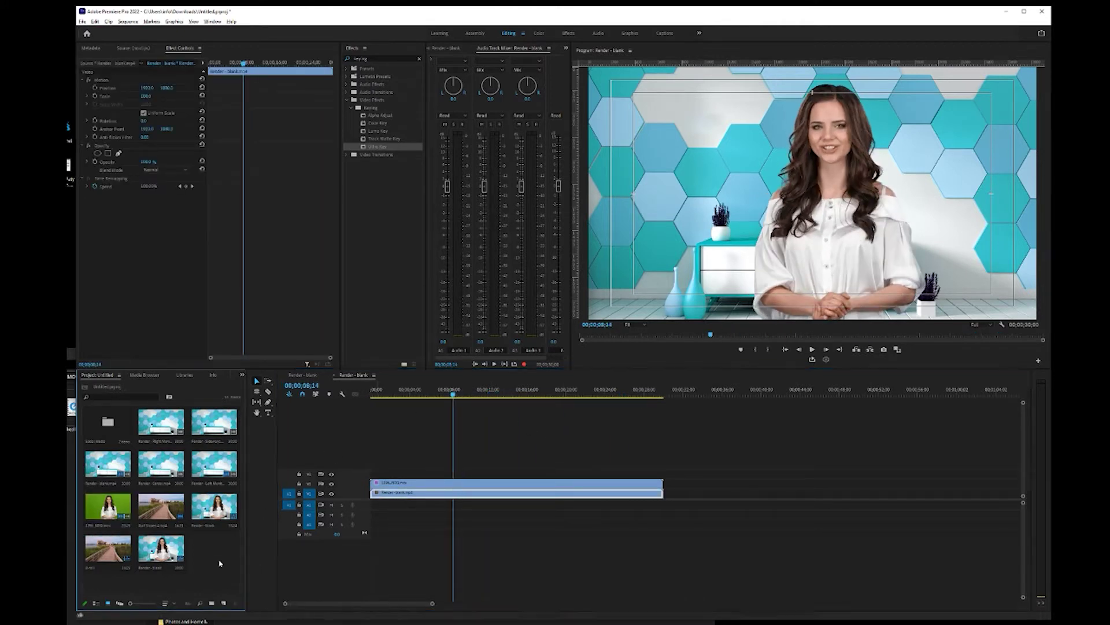
pyautogui.doubleClick(104, 425)
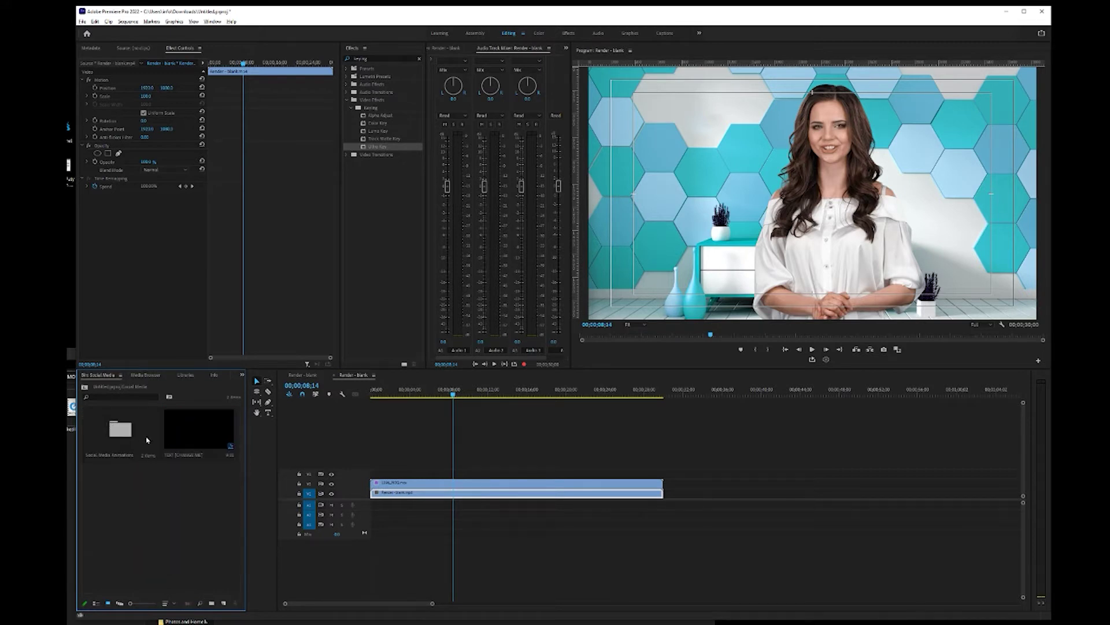
pyautogui.click(122, 433)
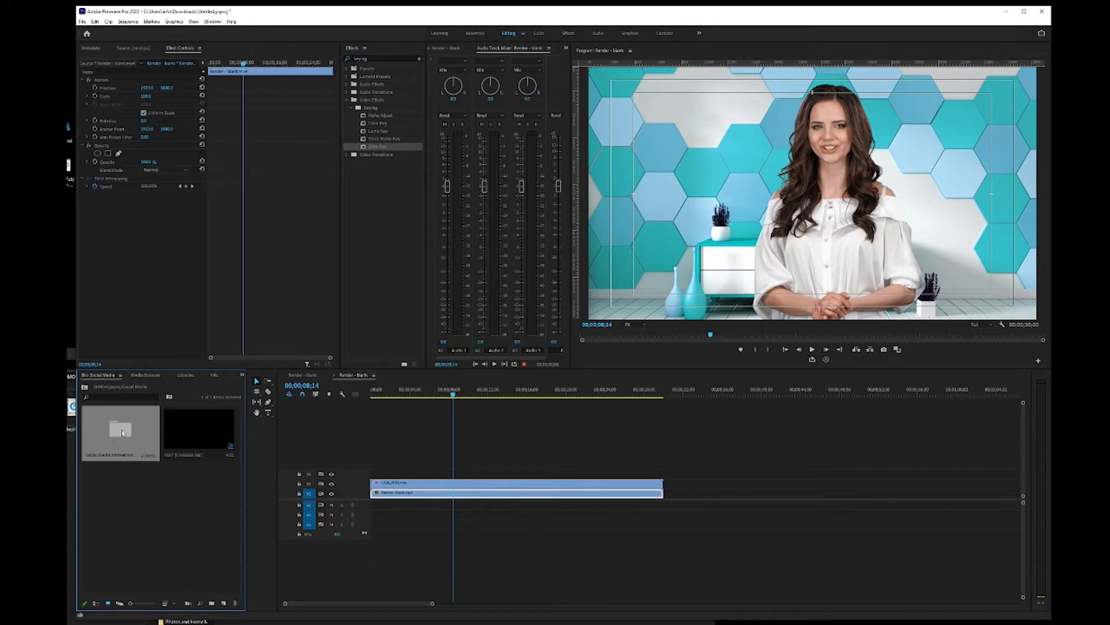
pyautogui.doubleClick(153, 458)
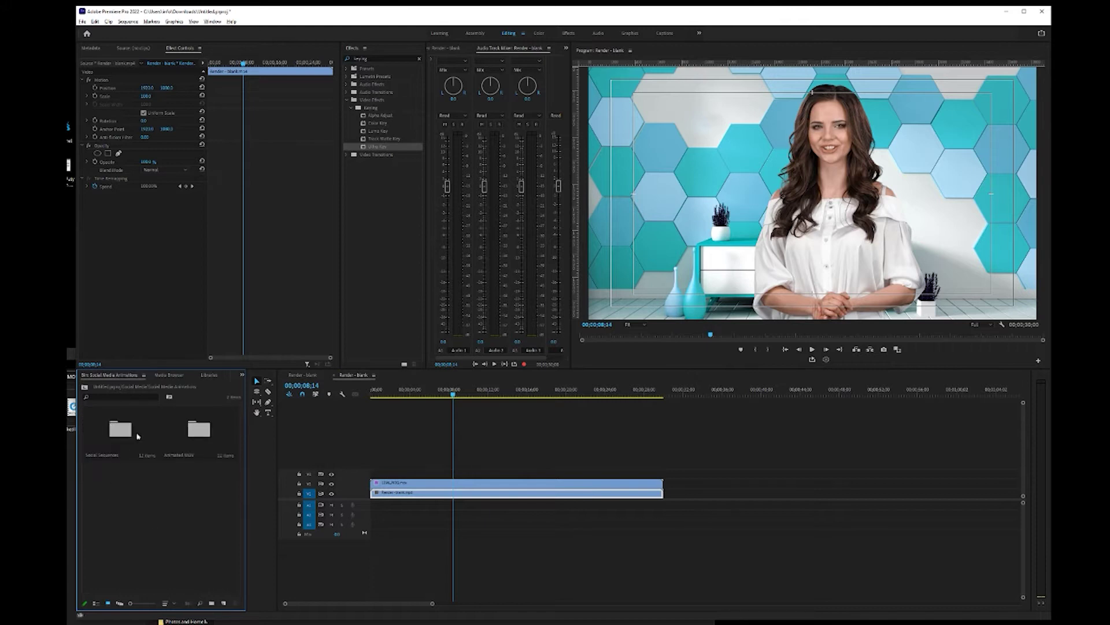
pyautogui.doubleClick(136, 435)
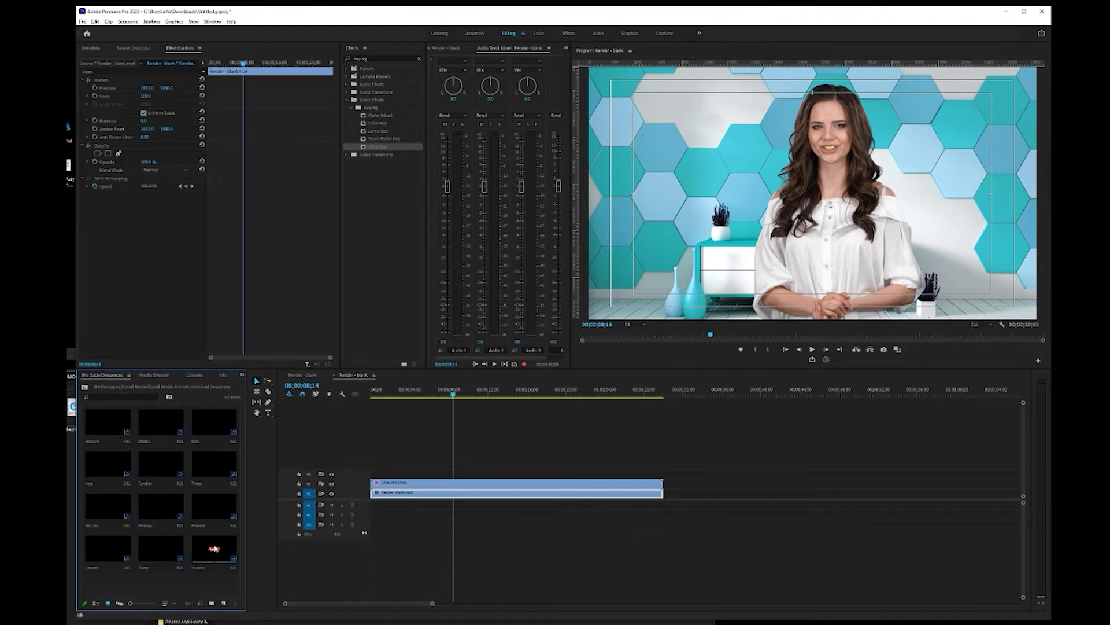
pyautogui.moveTo(214, 548); pyautogui.dragTo(525, 554)
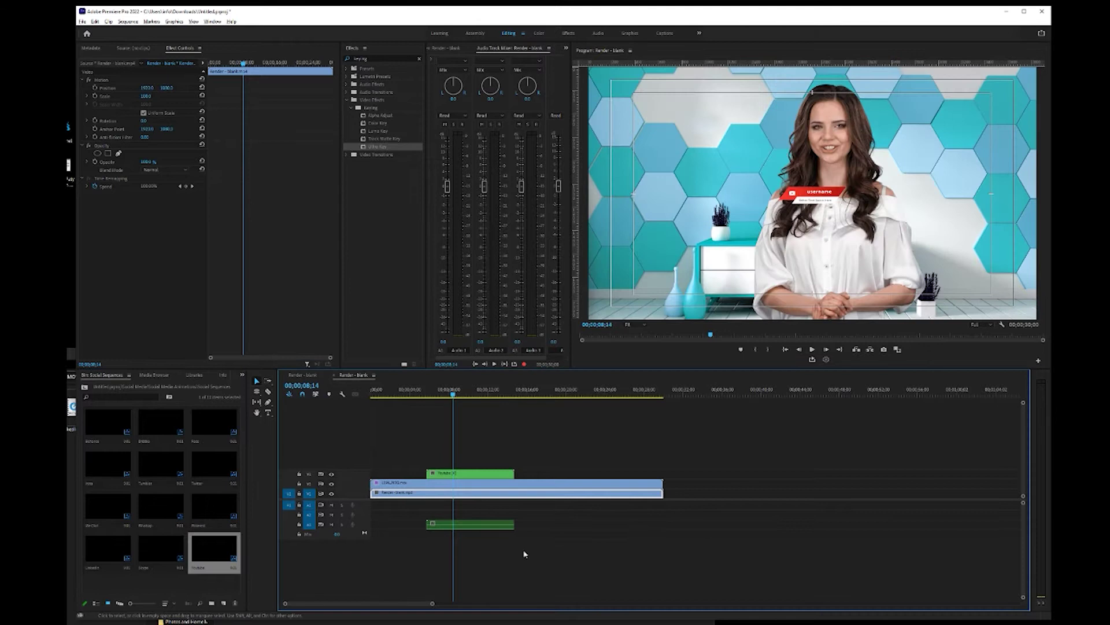
pyautogui.click(524, 554)
pyautogui.keyDown('alt'); pyautogui.click(489, 523); pyautogui.keyUp('alt')
pyautogui.press('Delete')
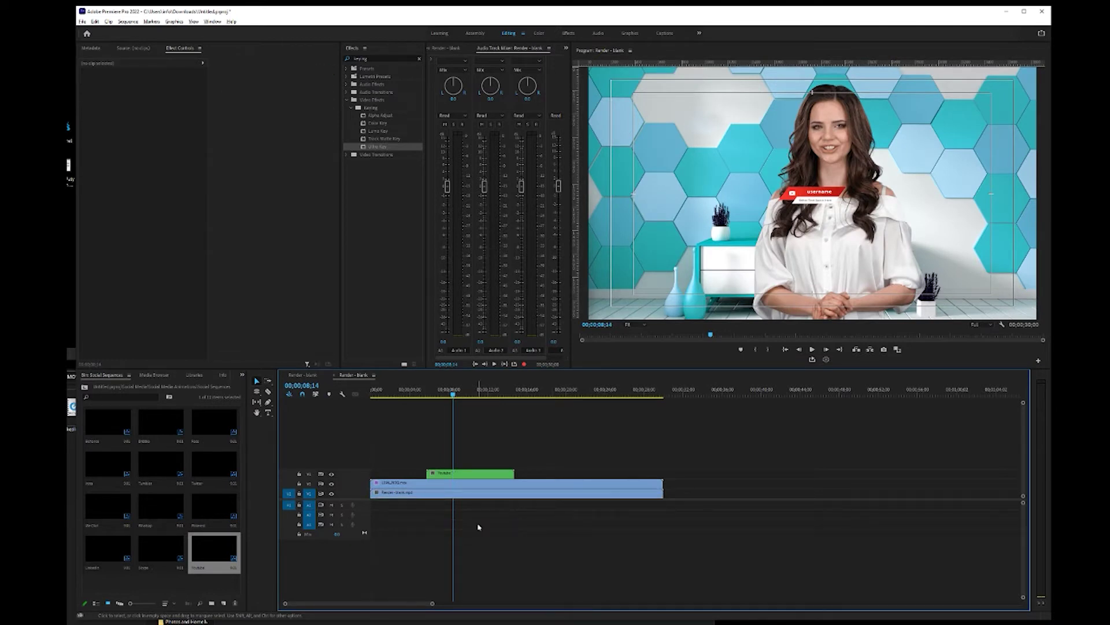
# - Enlarge the YouTube lower third to more than double its size and move it to the lower-right corner of the frame
pyautogui.click(484, 475)
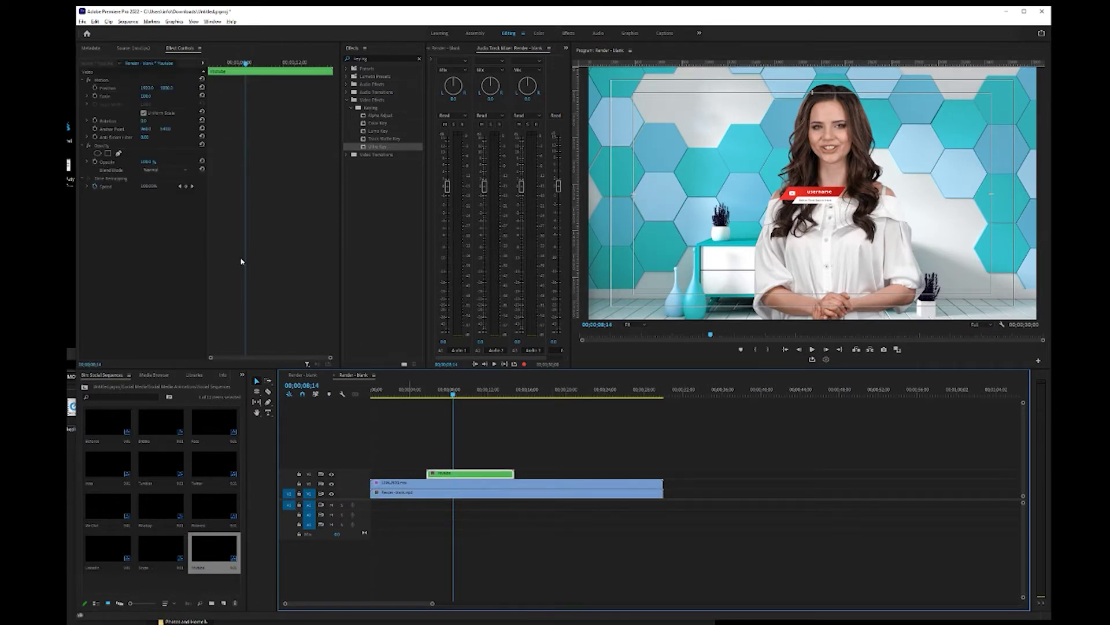
pyautogui.moveTo(146, 96); pyautogui.dragTo(172, 87)
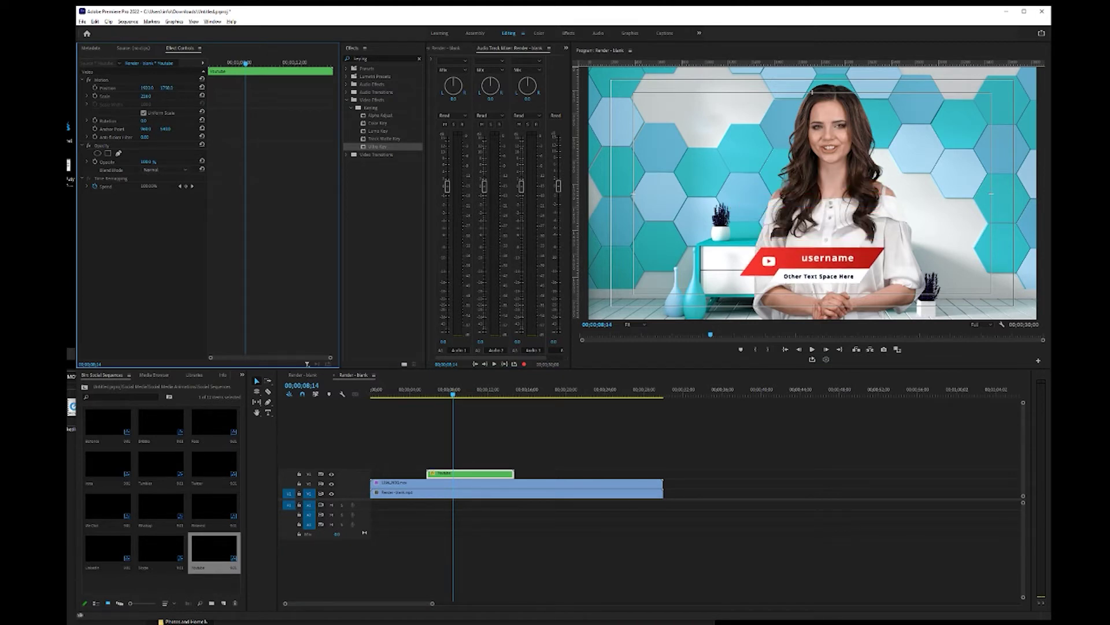
pyautogui.moveTo(166, 87); pyautogui.dragTo(826, 87)
pyautogui.click(558, 457)
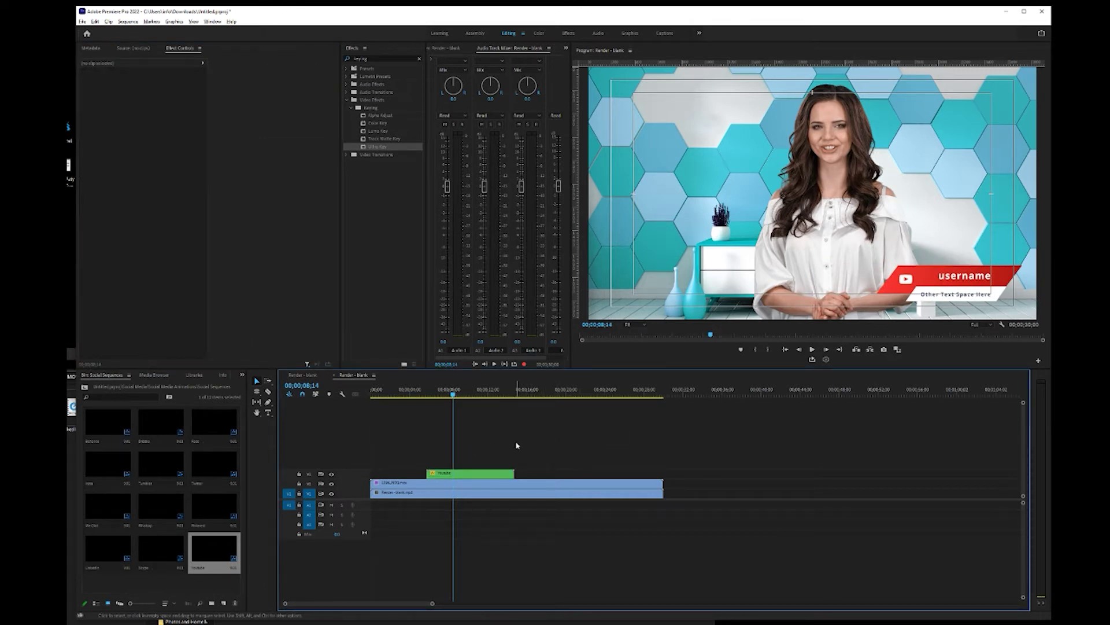
# - Place the left monitor render over the background clip from the YouTube animation's start and delete its audio
pyautogui.click(86, 388)
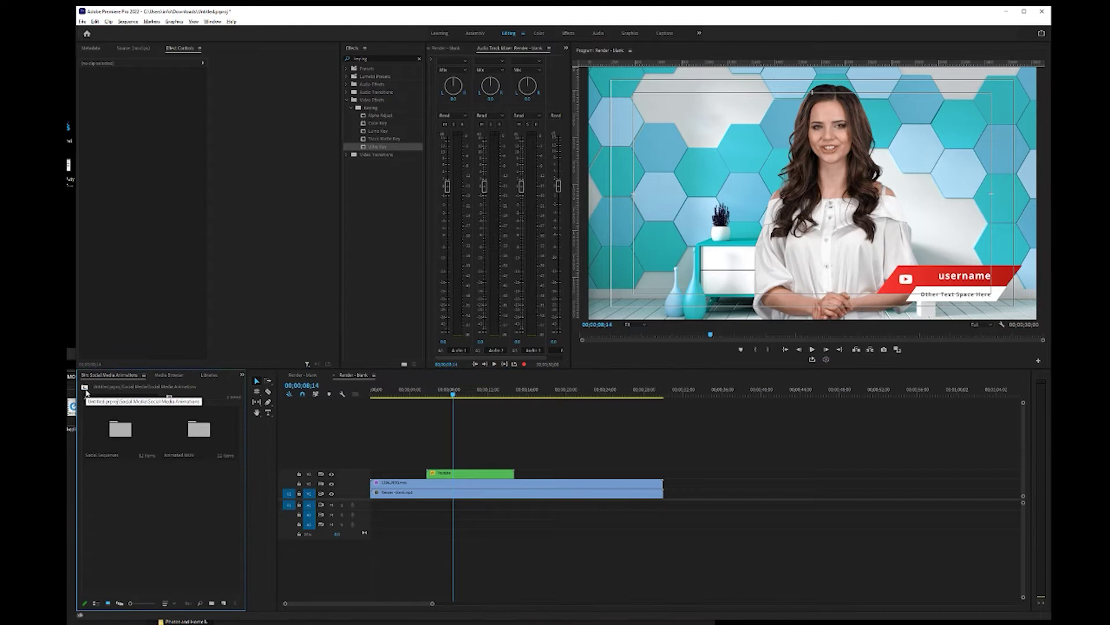
pyautogui.click(86, 388)
pyautogui.click(85, 389)
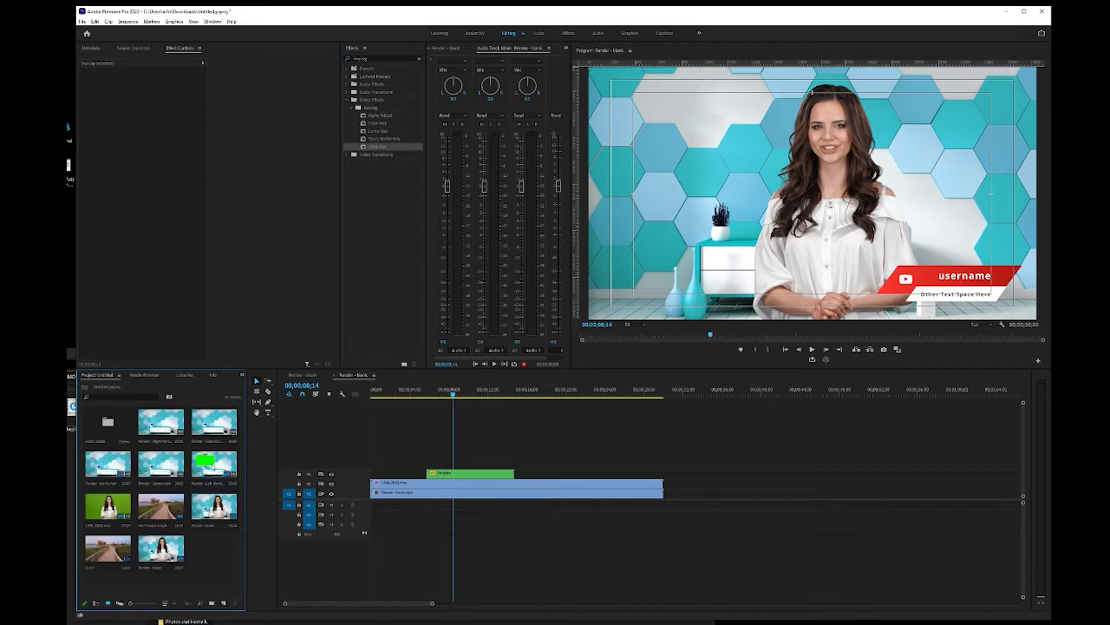
pyautogui.moveTo(212, 471); pyautogui.dragTo(429, 502)
pyautogui.click(484, 506)
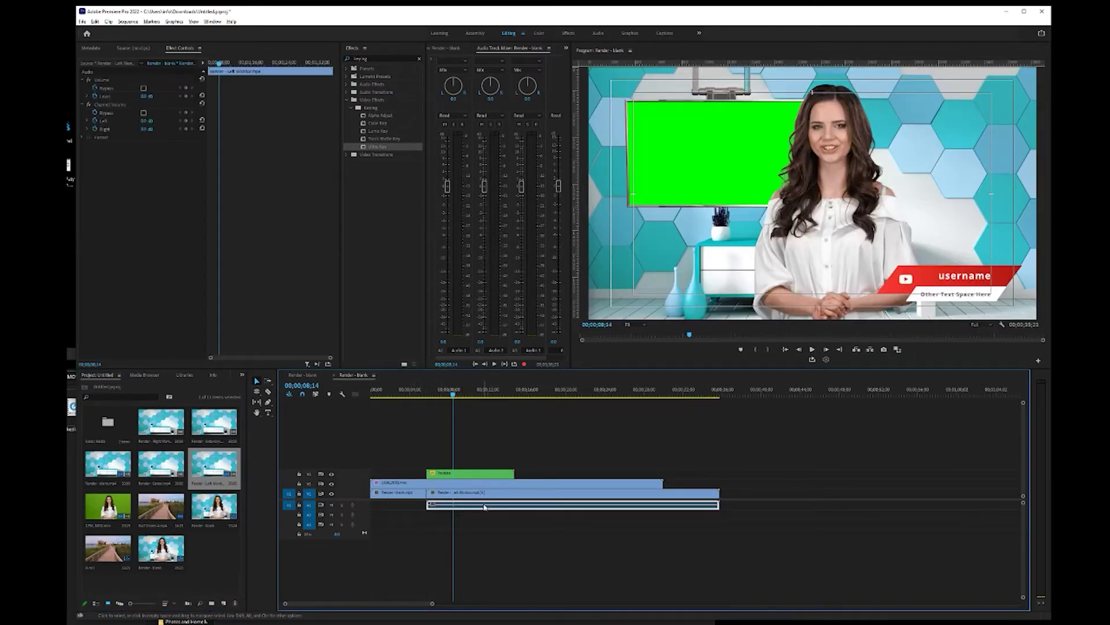
pyautogui.press('Delete')
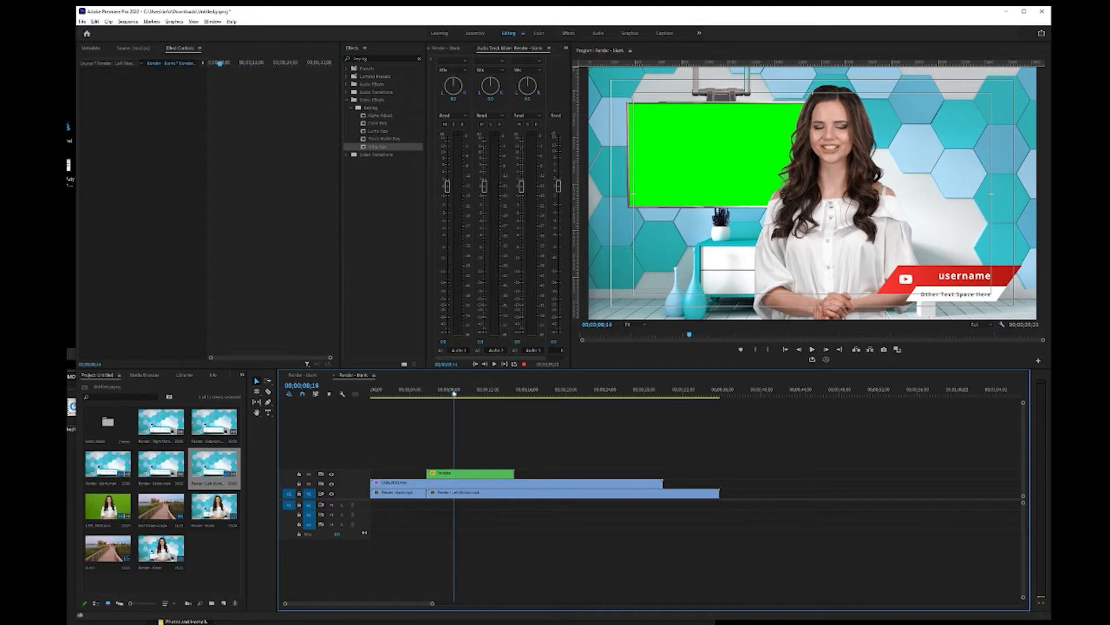
# - Apply Ultra Key to the left monitor render clip and set its key color to pure green with G at 255
pyautogui.click(385, 492)
pyautogui.press('Home')
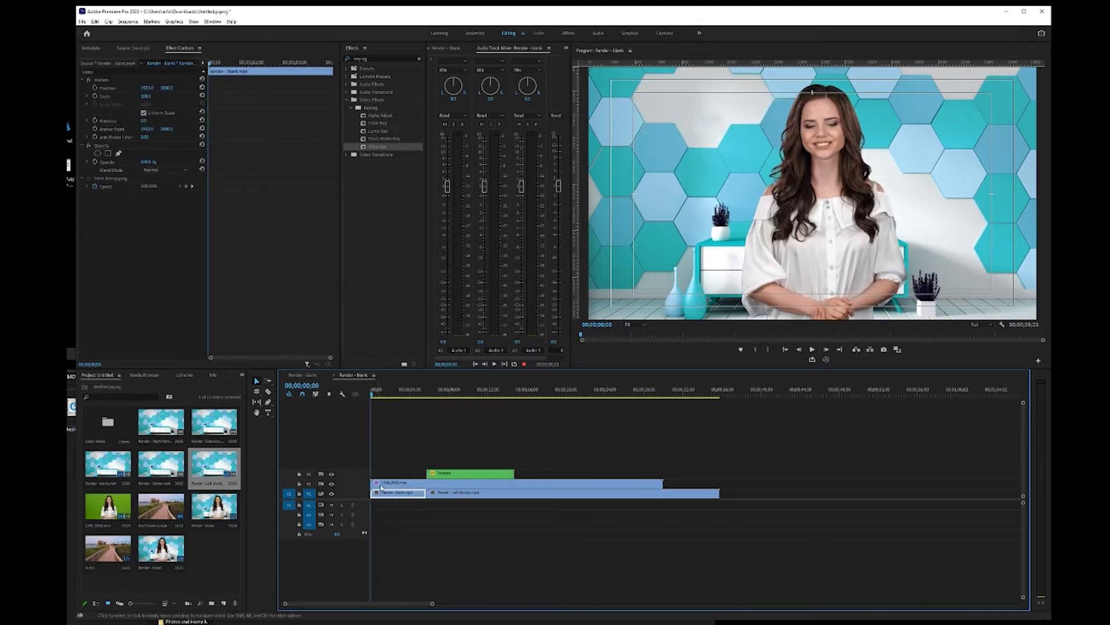
pyautogui.moveTo(375, 390); pyautogui.dragTo(544, 393)
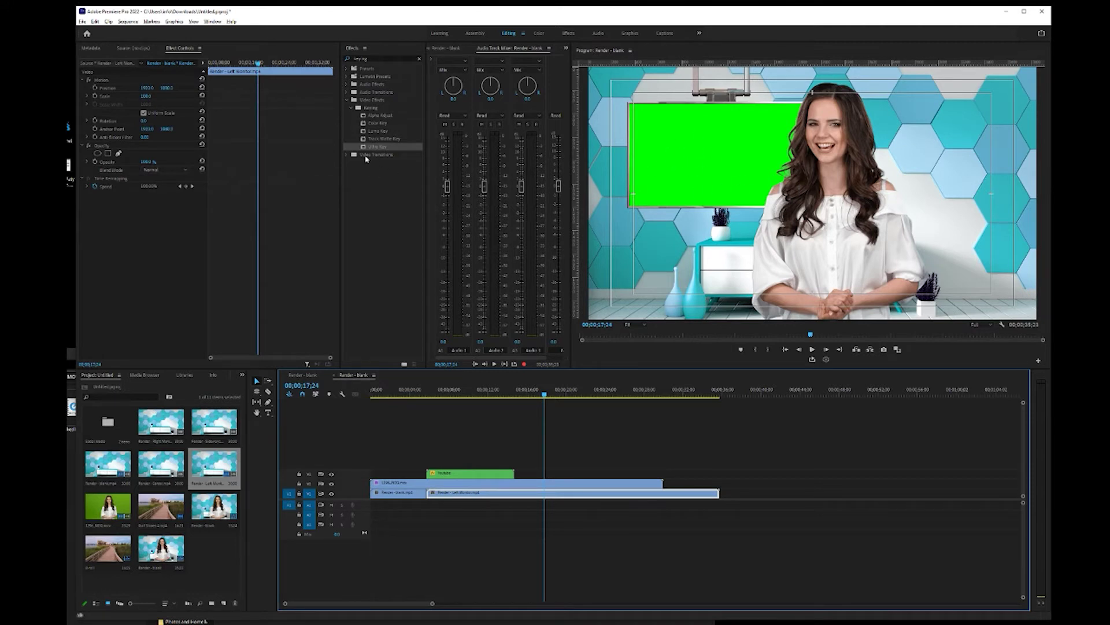
pyautogui.moveTo(374, 148); pyautogui.dragTo(540, 498)
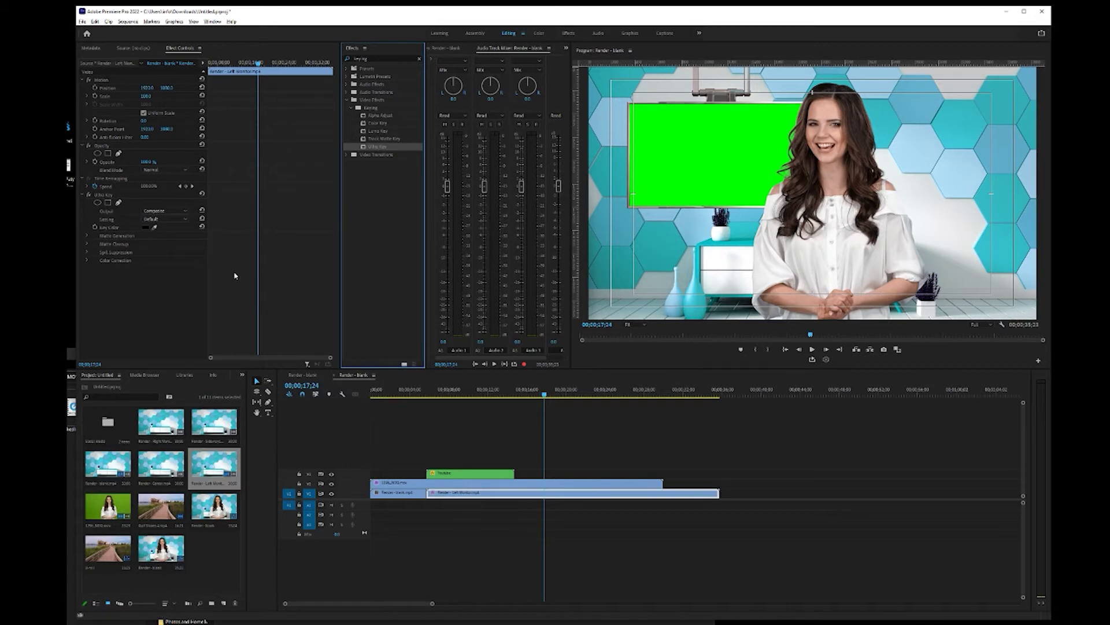
pyautogui.click(154, 228)
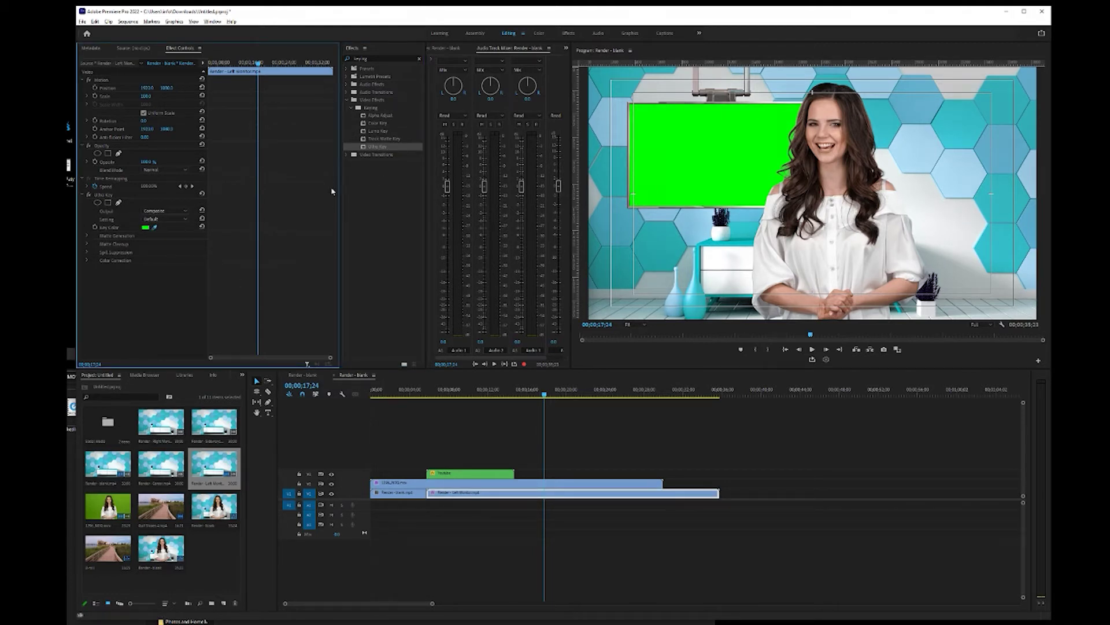
pyautogui.click(146, 227)
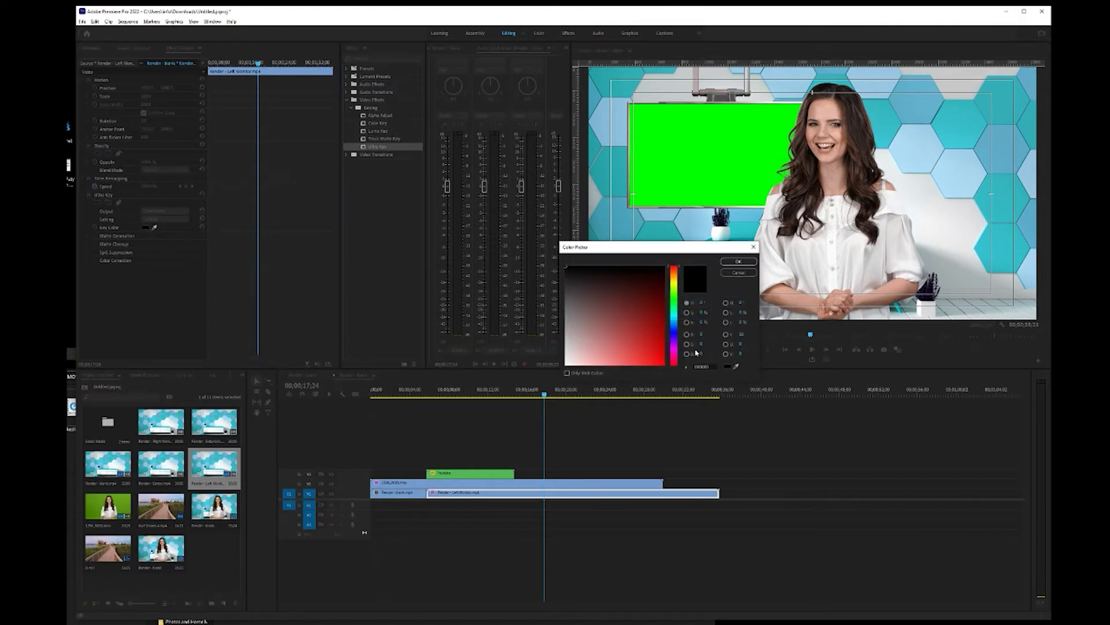
pyautogui.moveTo(702, 346); pyautogui.dragTo(850, 346)
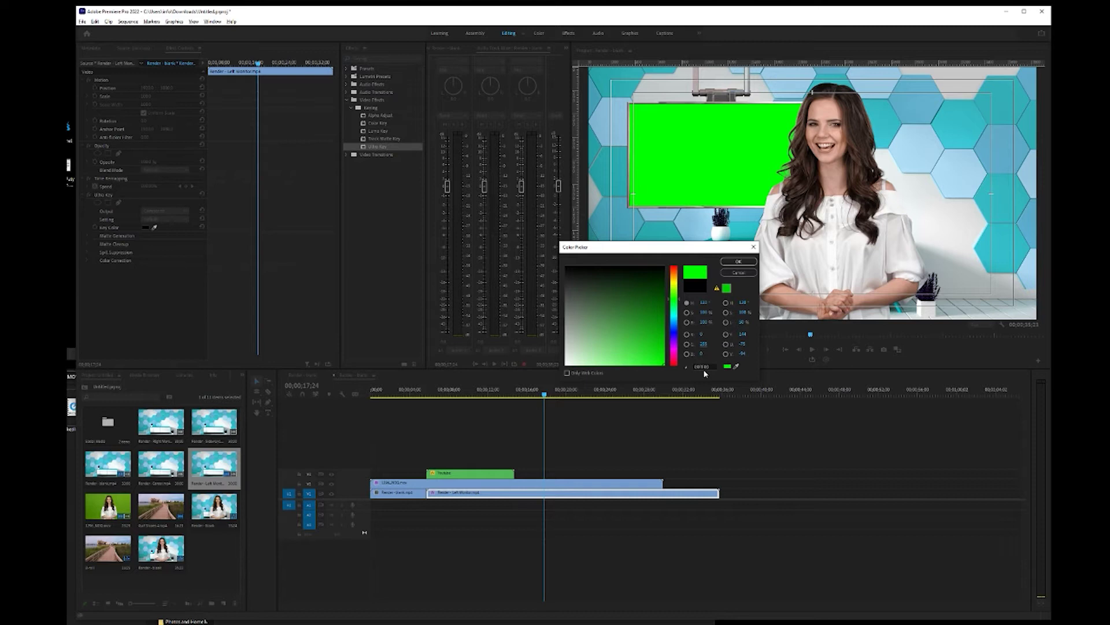
pyautogui.click(739, 261)
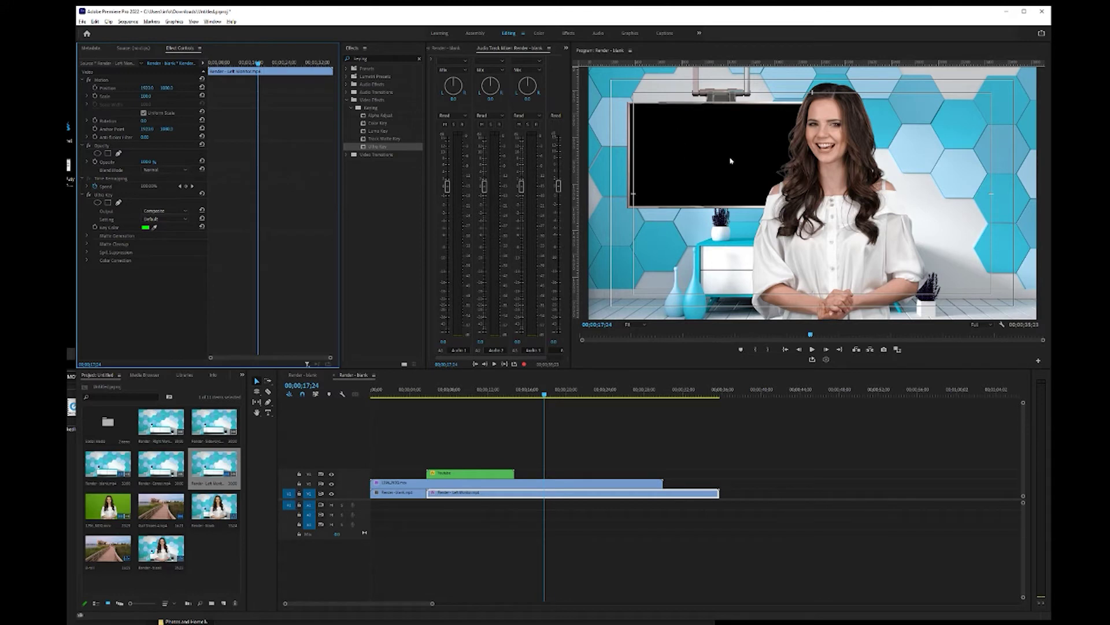
# - Move all clips in the sequence up one track to free the lowest video track
pyautogui.moveTo(731, 439); pyautogui.dragTo(391, 508)
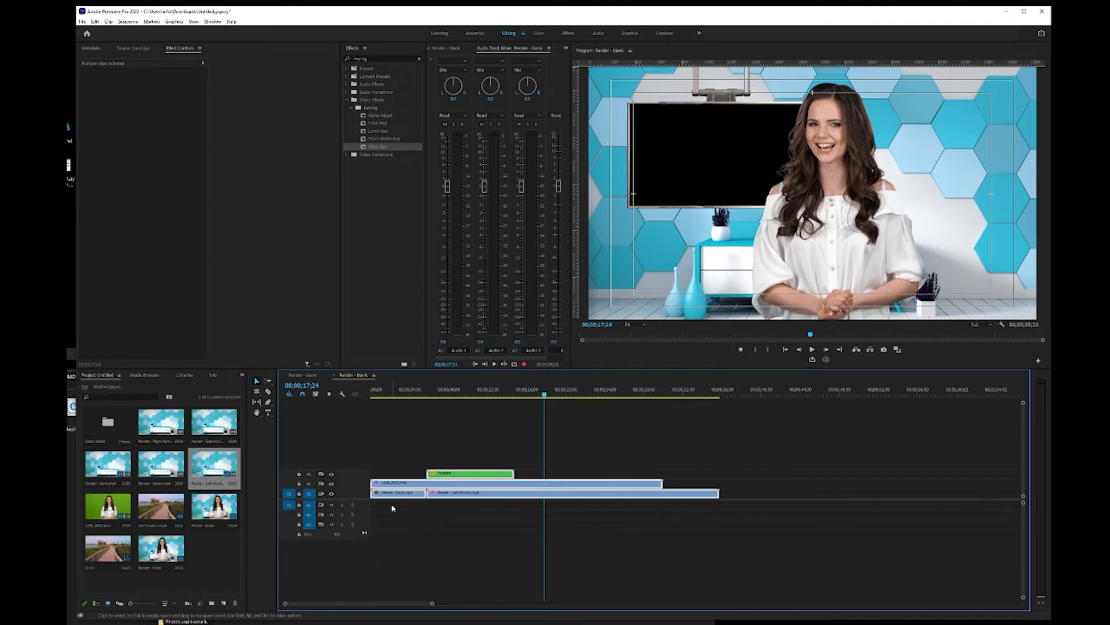
pyautogui.hotkey('alt', 'Up')
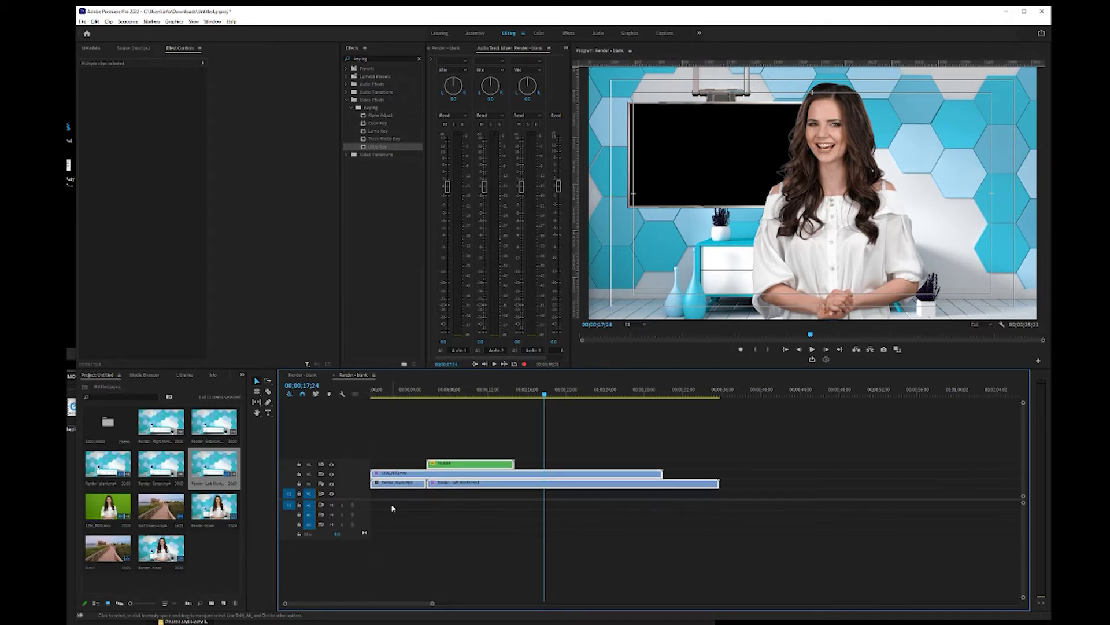
pyautogui.click(596, 425)
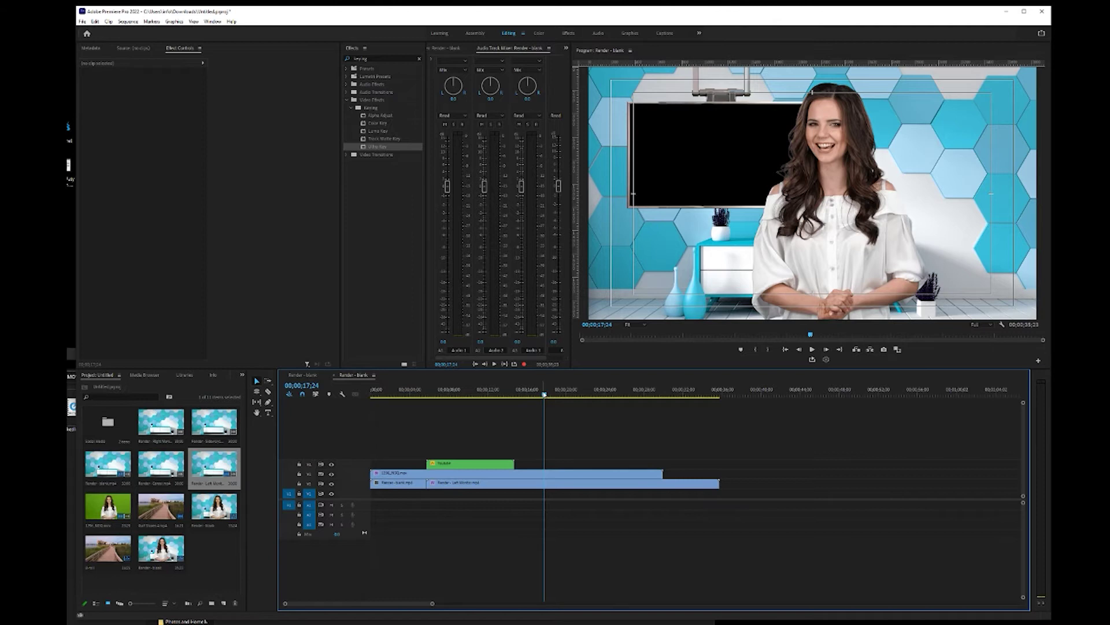
# - Place the Gulf Shores boardwalk clip on the empty lowest video track, starting where the left monitor render begins
pyautogui.moveTo(544, 394); pyautogui.dragTo(473, 394)
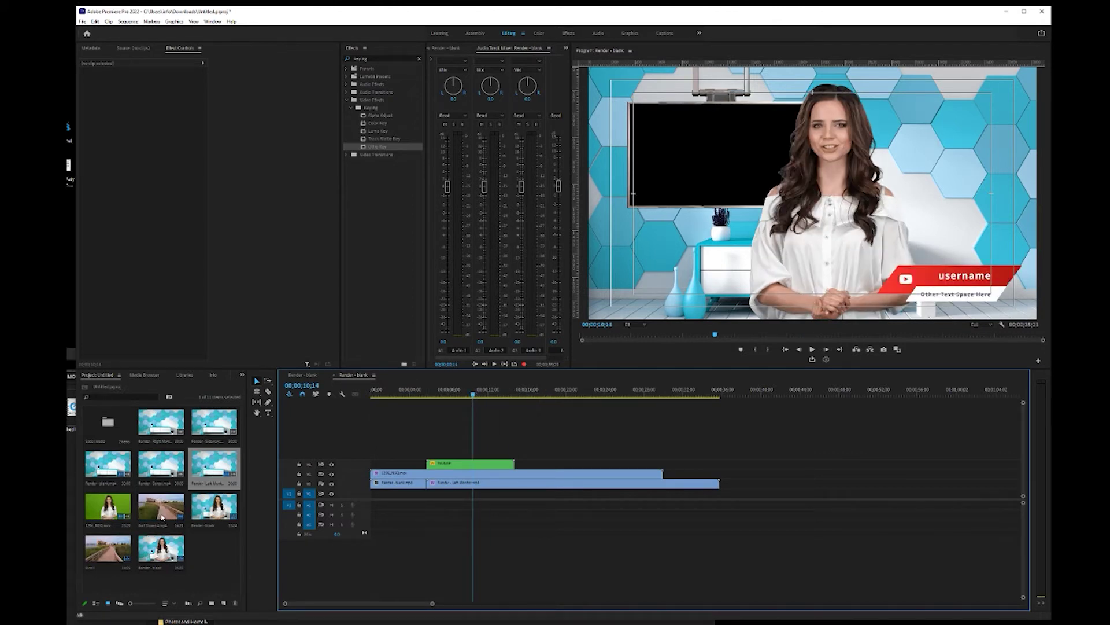
pyautogui.moveTo(163, 511); pyautogui.dragTo(429, 498)
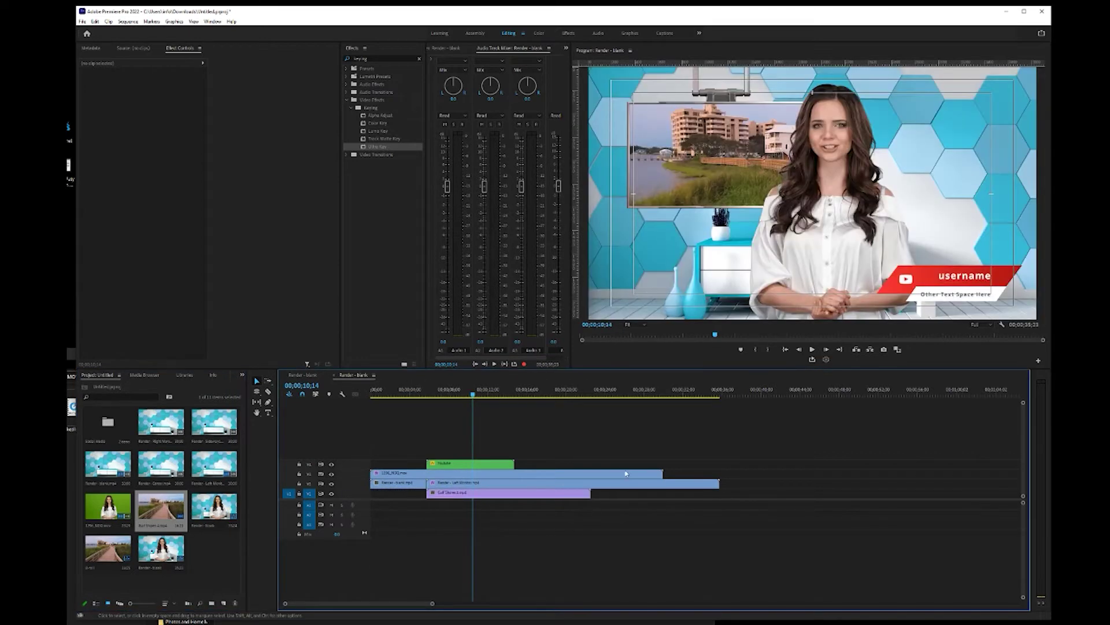
pyautogui.moveTo(473, 392)
pyautogui.mouseDown()
pyautogui.moveTo(429, 391)
pyautogui.moveTo(476, 383)
pyautogui.mouseUp()
pyautogui.click(549, 438)
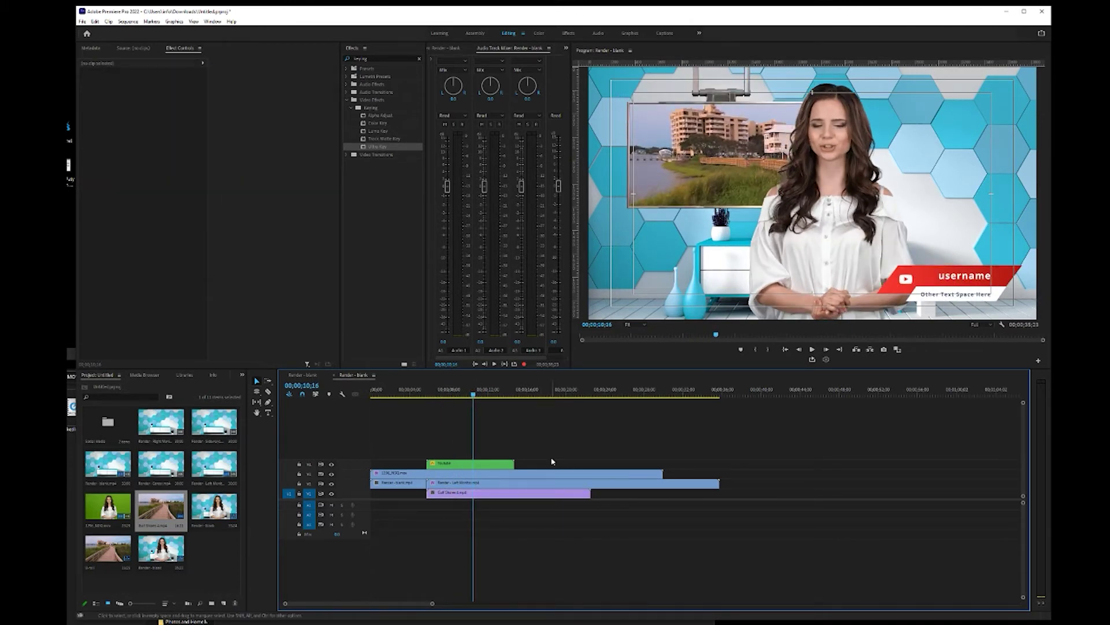
# - Nest the Gulf Shores clip into a sequence named B-roll
pyautogui.click(535, 493)
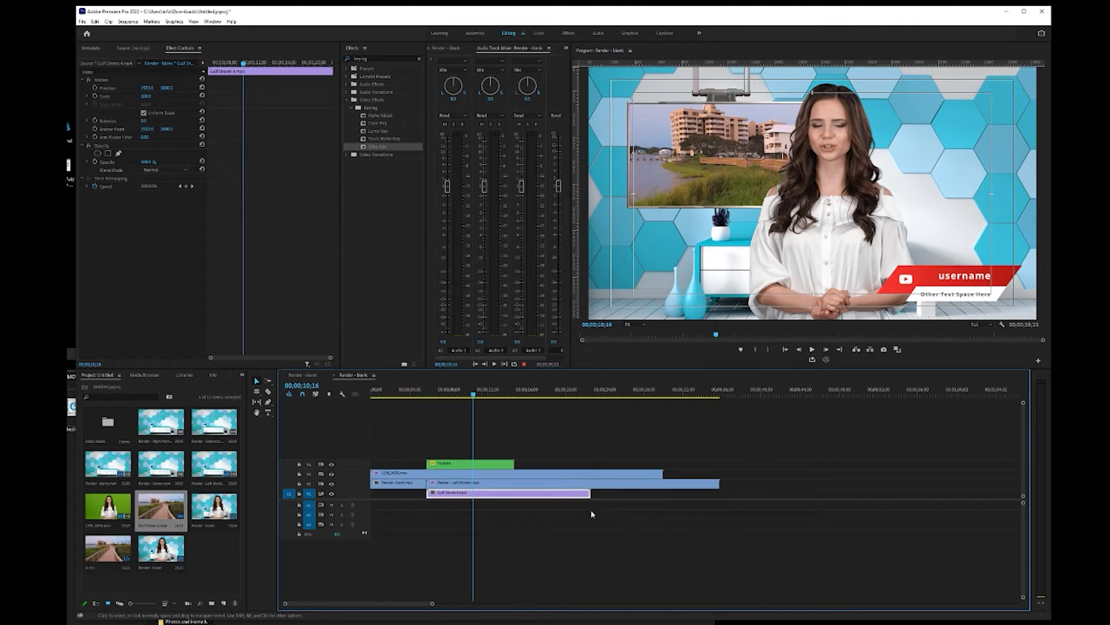
pyautogui.rightClick(499, 495)
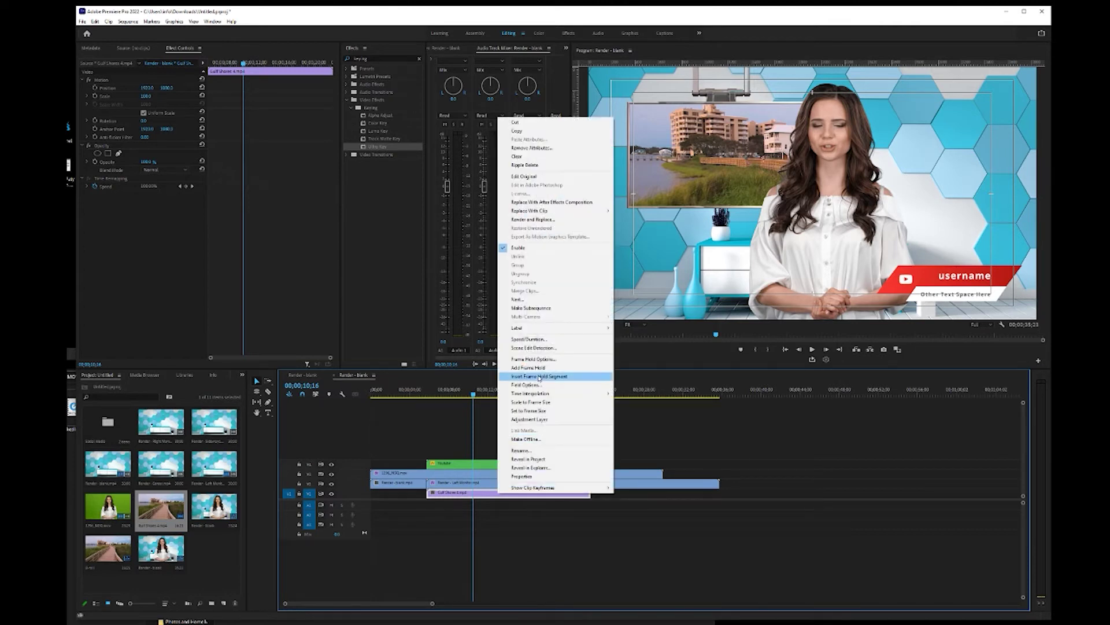
pyautogui.click(524, 301)
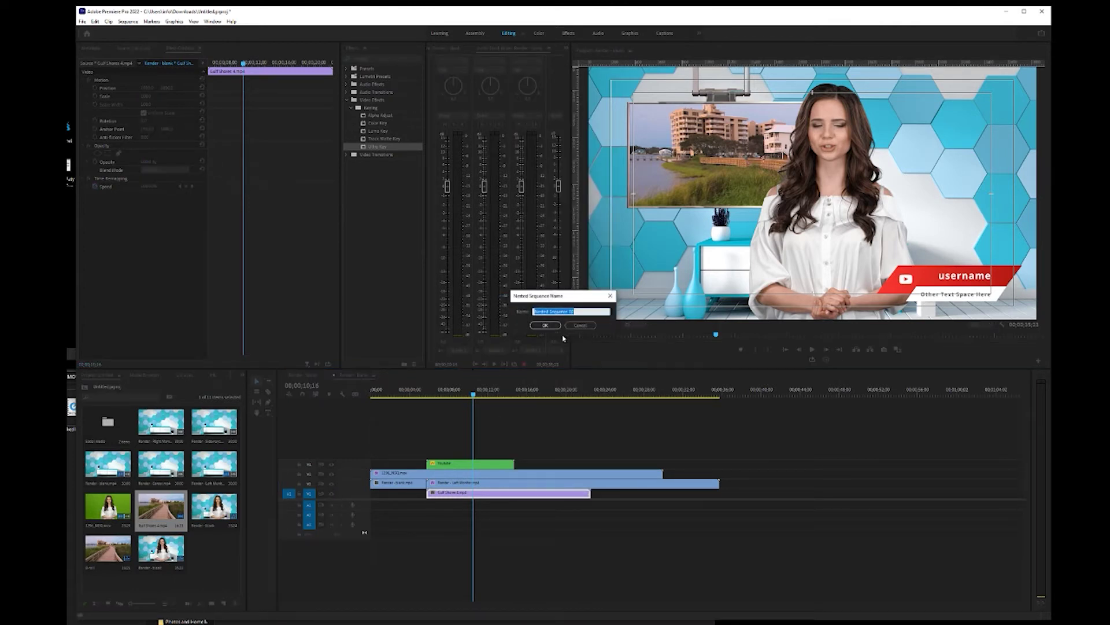
pyautogui.write('G')
pyautogui.click(544, 325)
pyautogui.click(575, 449)
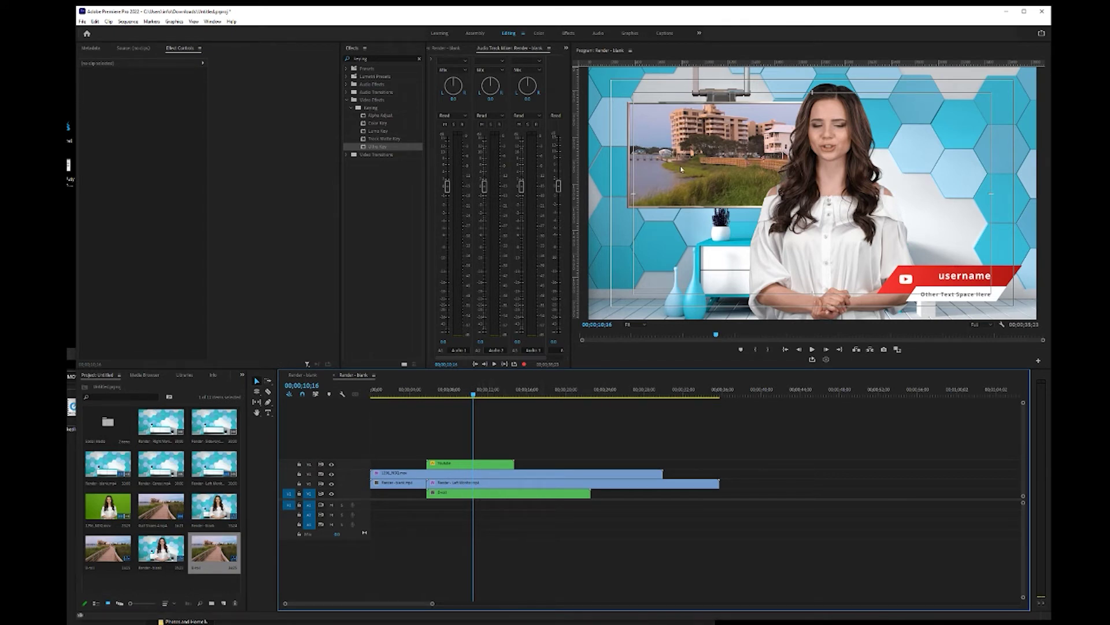
# - Open the B-roll nested sequence, scrub through its boardwalk footage, and return to the main sequence
pyautogui.doubleClick(492, 497)
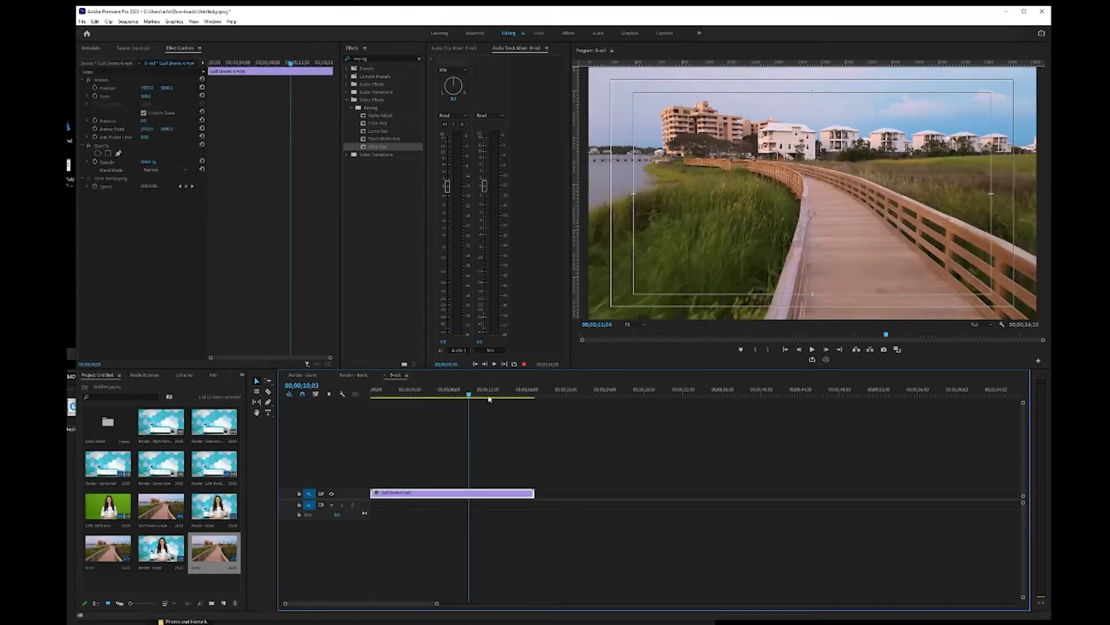
pyautogui.moveTo(488, 399); pyautogui.dragTo(442, 397)
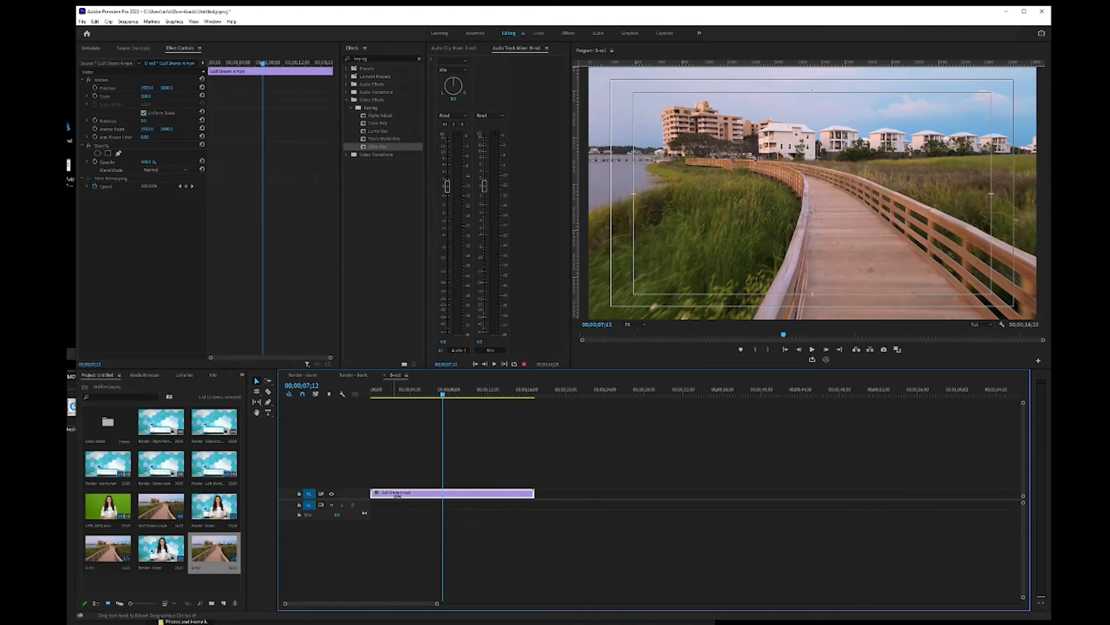
pyautogui.click(381, 392)
pyautogui.moveTo(383, 395); pyautogui.dragTo(481, 395)
pyautogui.click(456, 426)
pyautogui.click(495, 446)
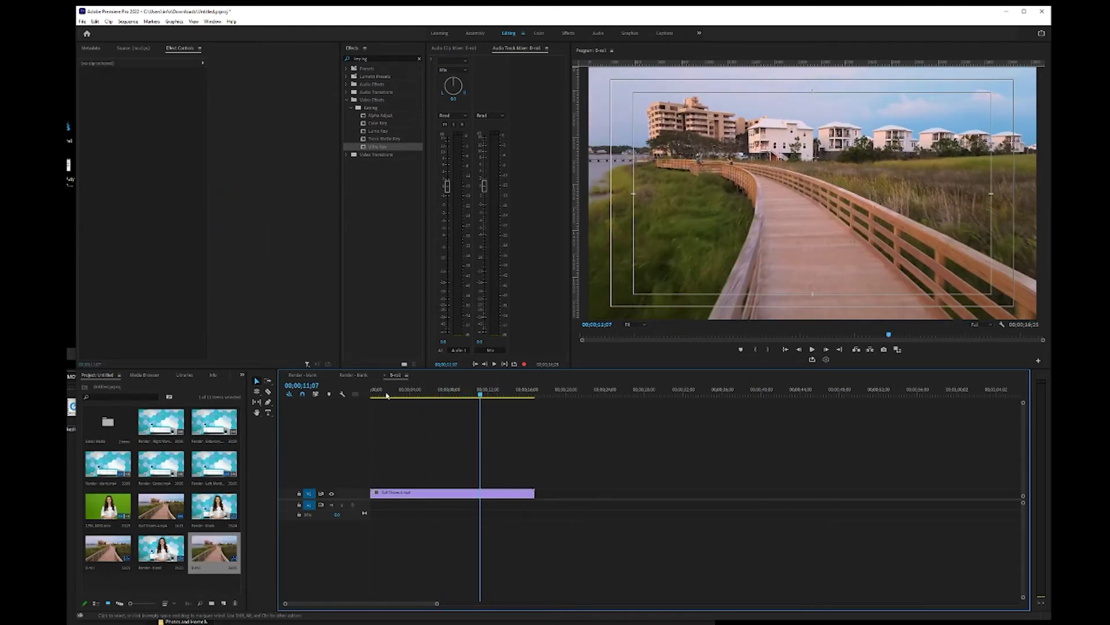
pyautogui.click(353, 375)
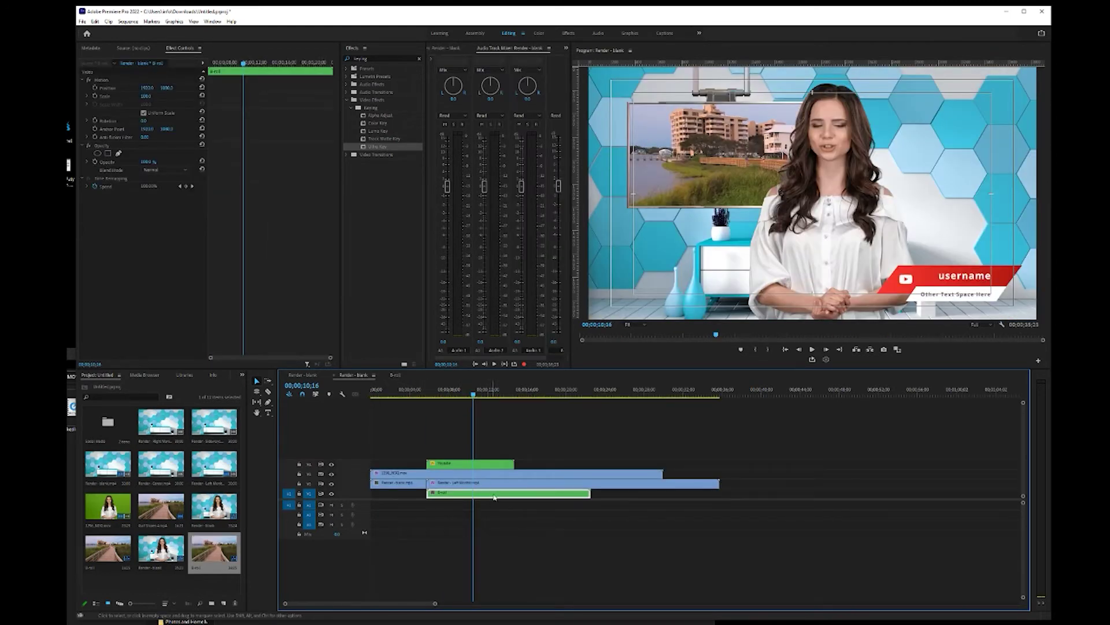
pyautogui.click(589, 406)
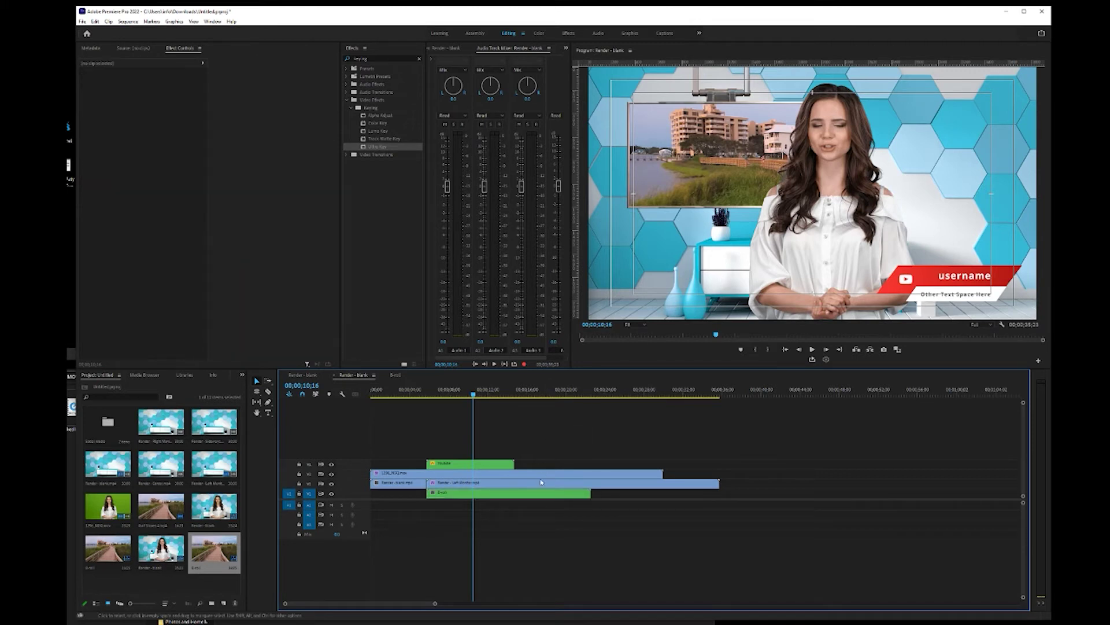
# - Temporarily hide the presenter's track, and scale down and reposition the B-roll nest so its full picture fills the monitor screen
pyautogui.click(509, 492)
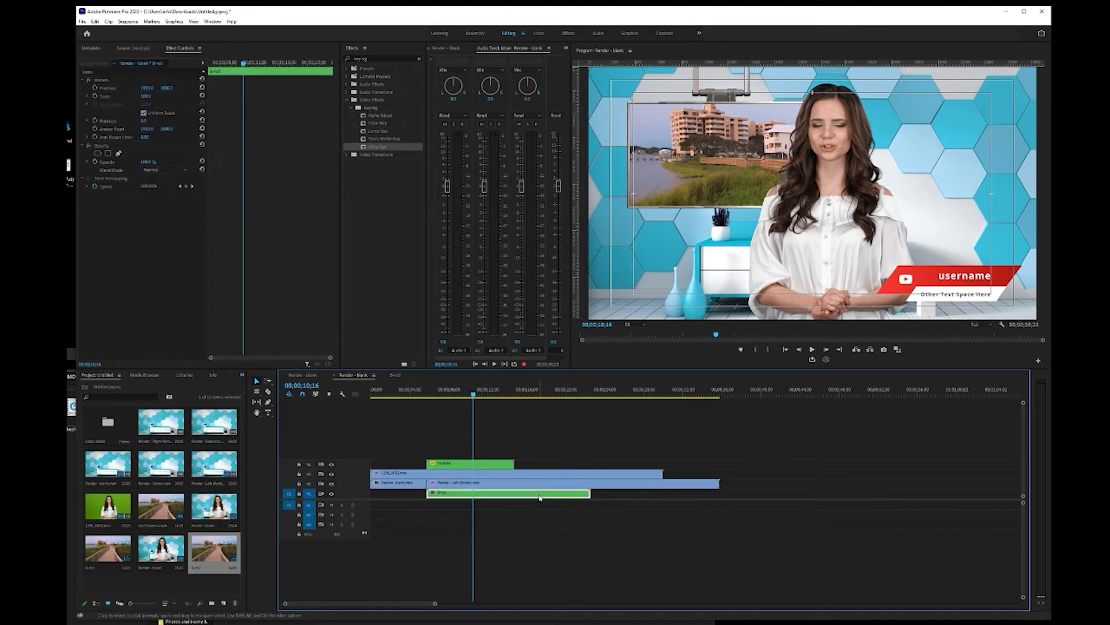
pyautogui.click(146, 98)
pyautogui.moveTo(146, 96); pyautogui.dragTo(0, 87)
pyautogui.moveTo(116, 87); pyautogui.dragTo(92, 88)
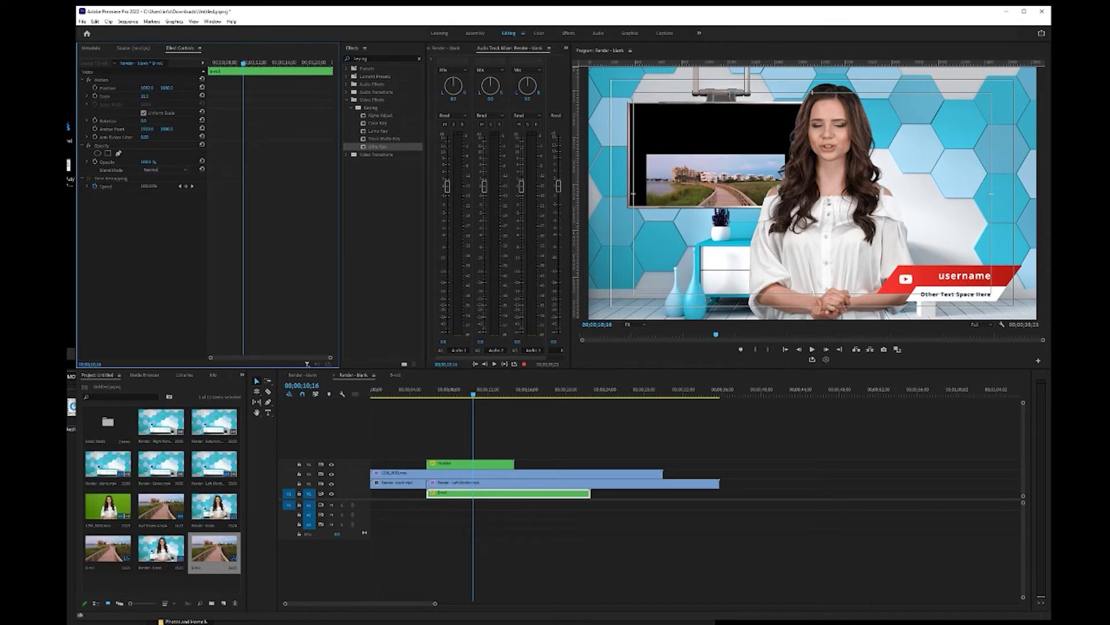
pyautogui.click(332, 473)
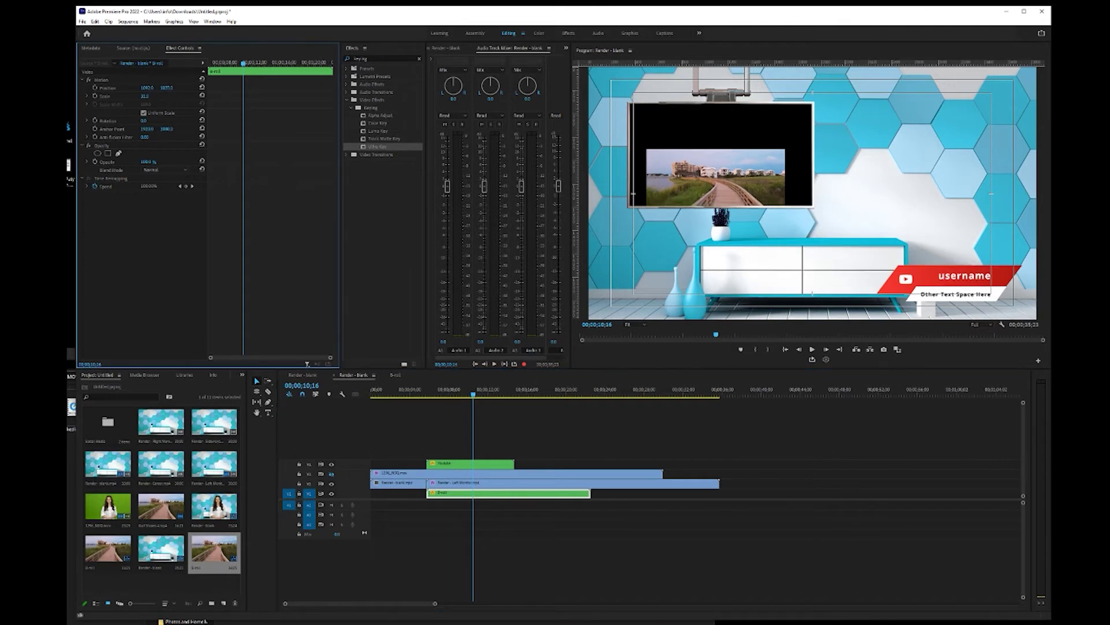
pyautogui.moveTo(166, 88); pyautogui.dragTo(152, 97)
pyautogui.click(158, 97)
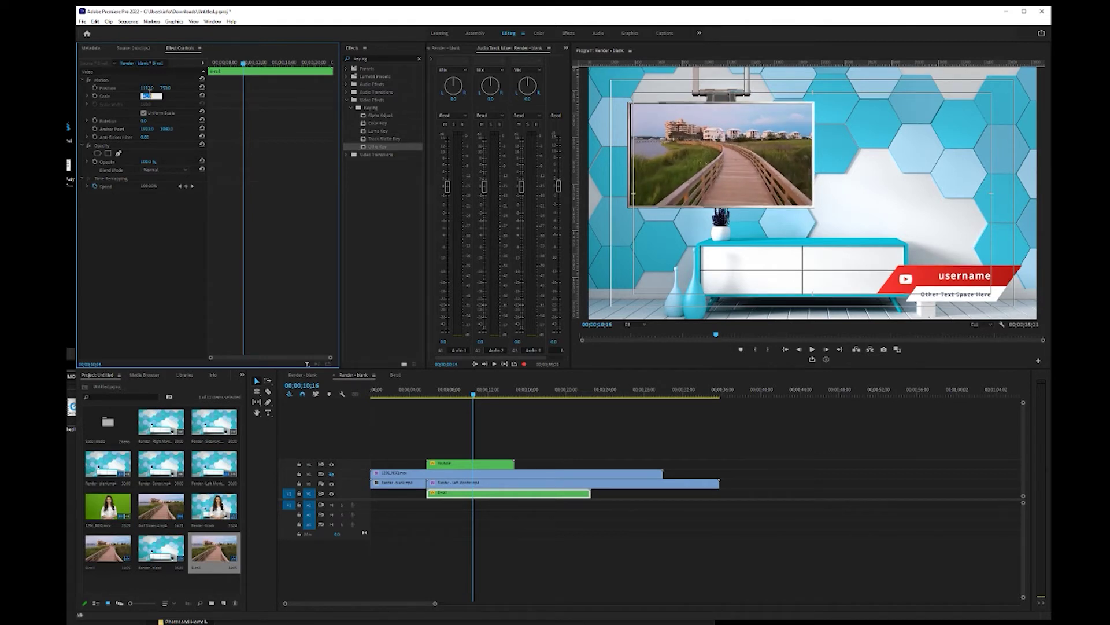
pyautogui.click(605, 432)
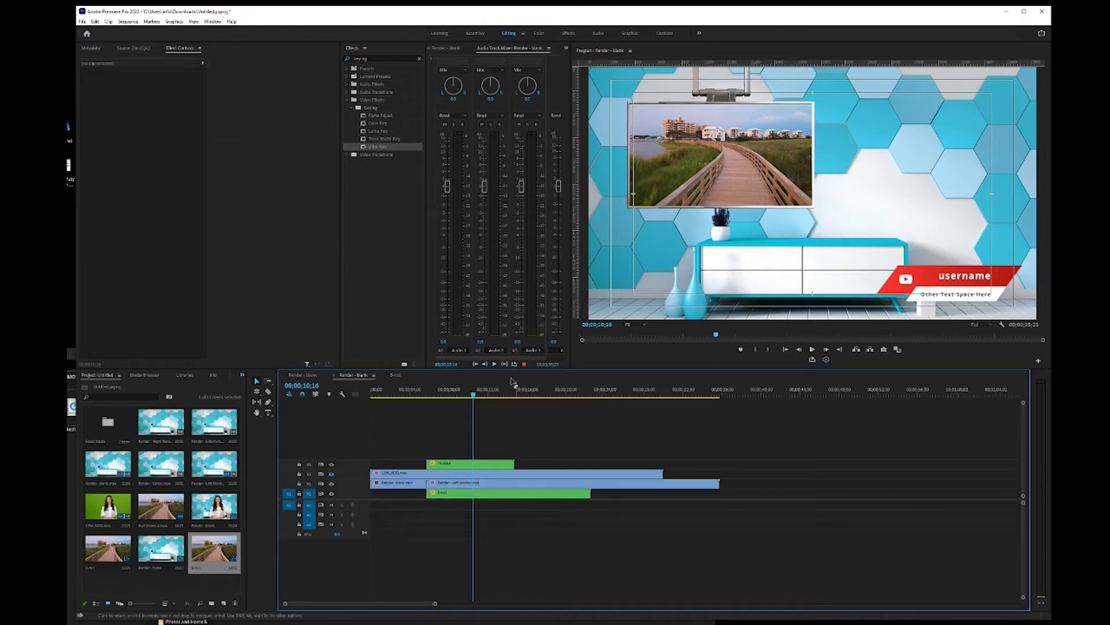
# - Check the B-roll framing at the end of the YouTube animation and show the presenter's track again
pyautogui.press('Down')
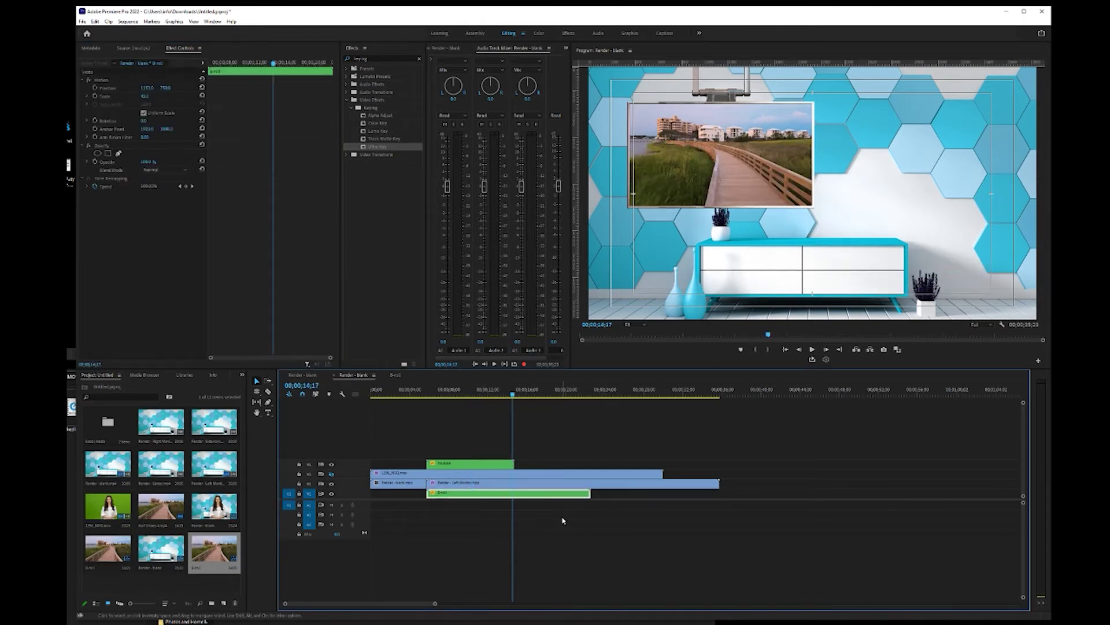
pyautogui.doubleClick(530, 492)
pyautogui.click(360, 376)
pyautogui.click(517, 402)
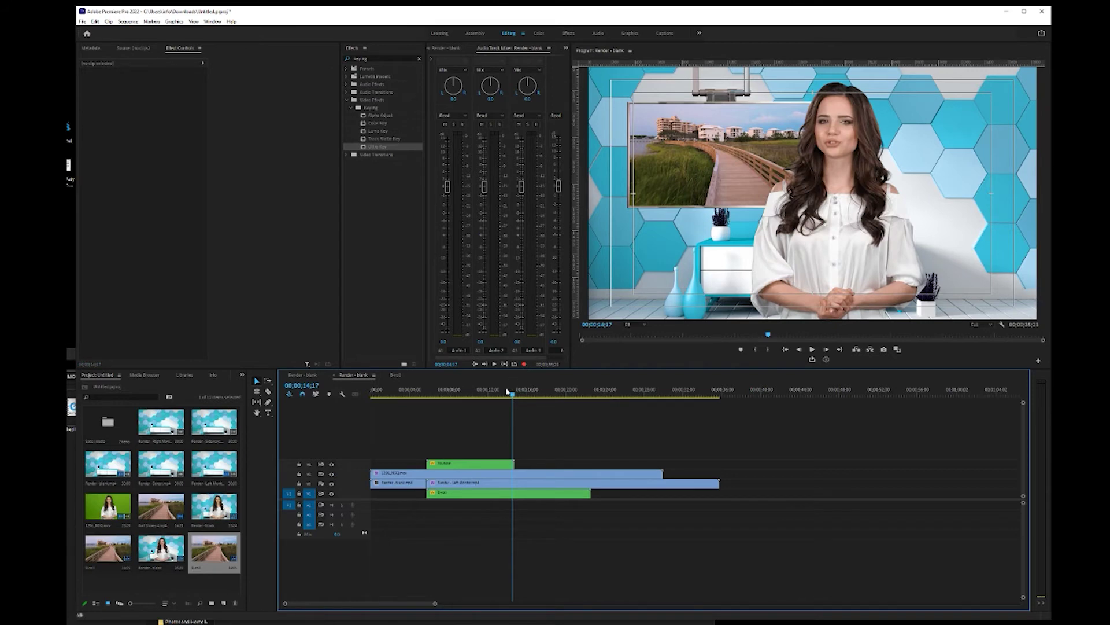
# - Shift the B-roll nest to start once the monitor has lowered into place, and add fade transitions at both its ends
pyautogui.moveTo(508, 391); pyautogui.dragTo(466, 395)
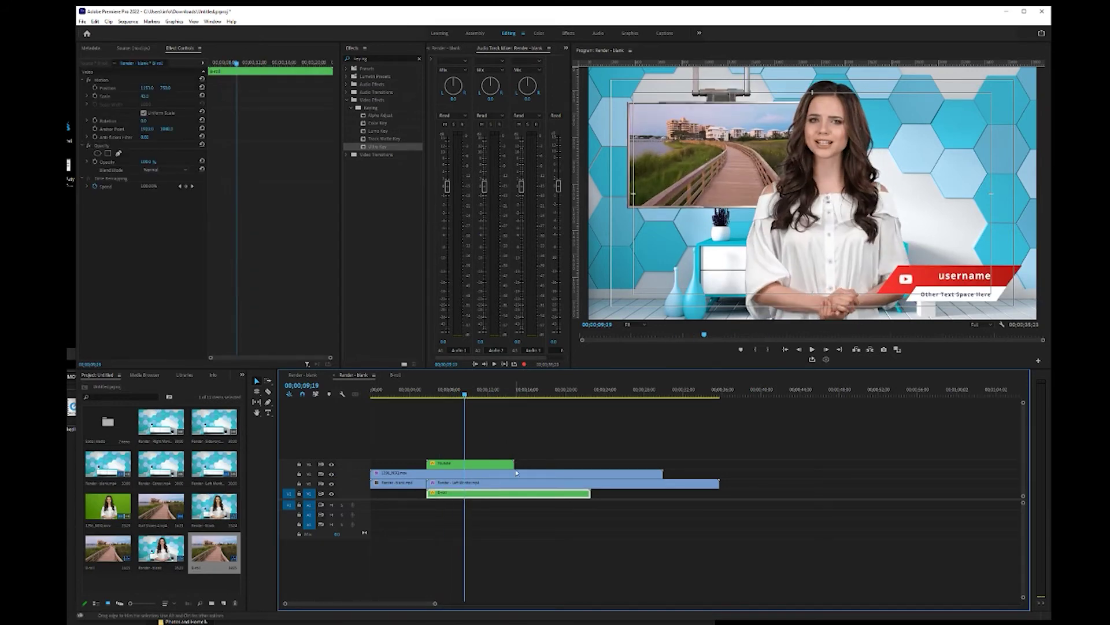
pyautogui.click(526, 505)
pyautogui.doubleClick(529, 497)
pyautogui.moveTo(532, 500); pyautogui.dragTo(560, 500)
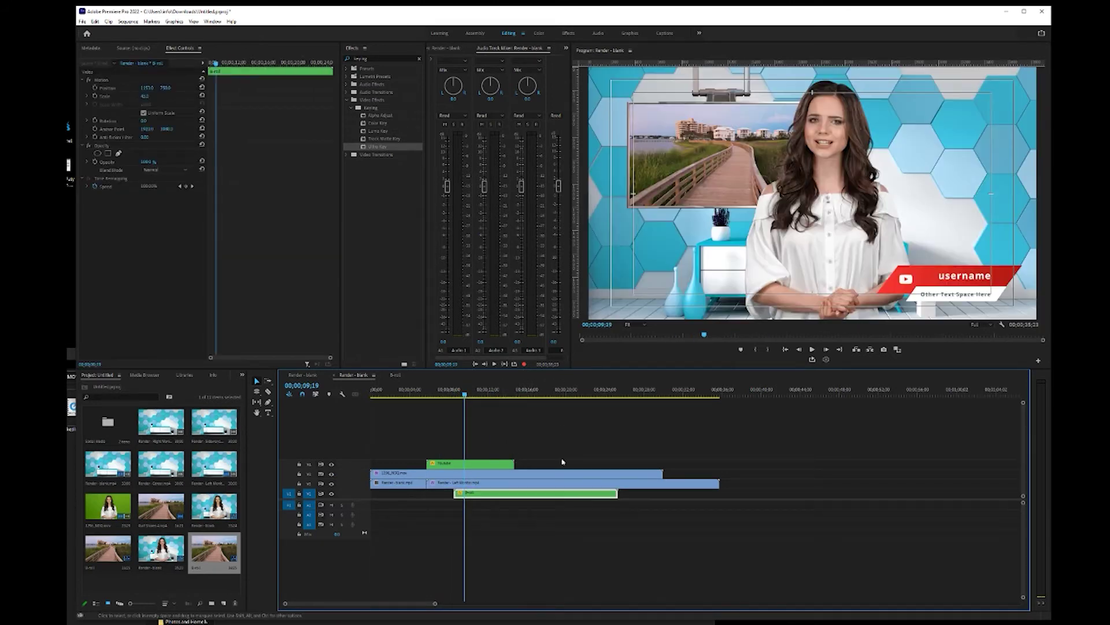
pyautogui.moveTo(461, 394)
pyautogui.mouseDown()
pyautogui.moveTo(424, 394)
pyautogui.moveTo(465, 384)
pyautogui.moveTo(437, 379)
pyautogui.moveTo(456, 377)
pyautogui.mouseUp()
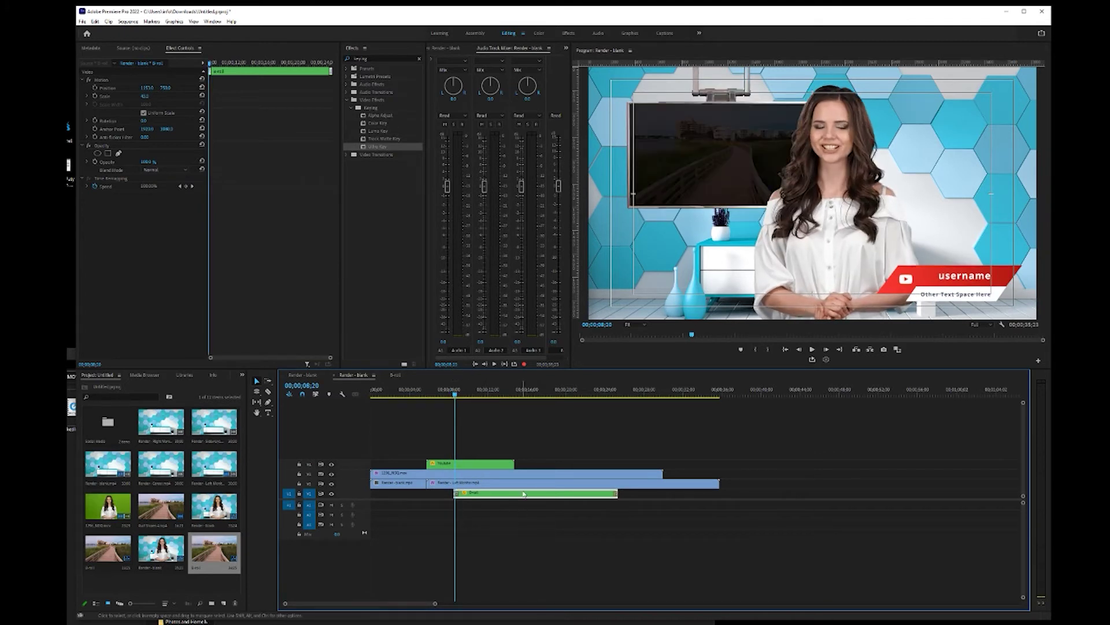
# - Play back the section from the monitor's descent through the B-roll fade-in
pyautogui.click(452, 393)
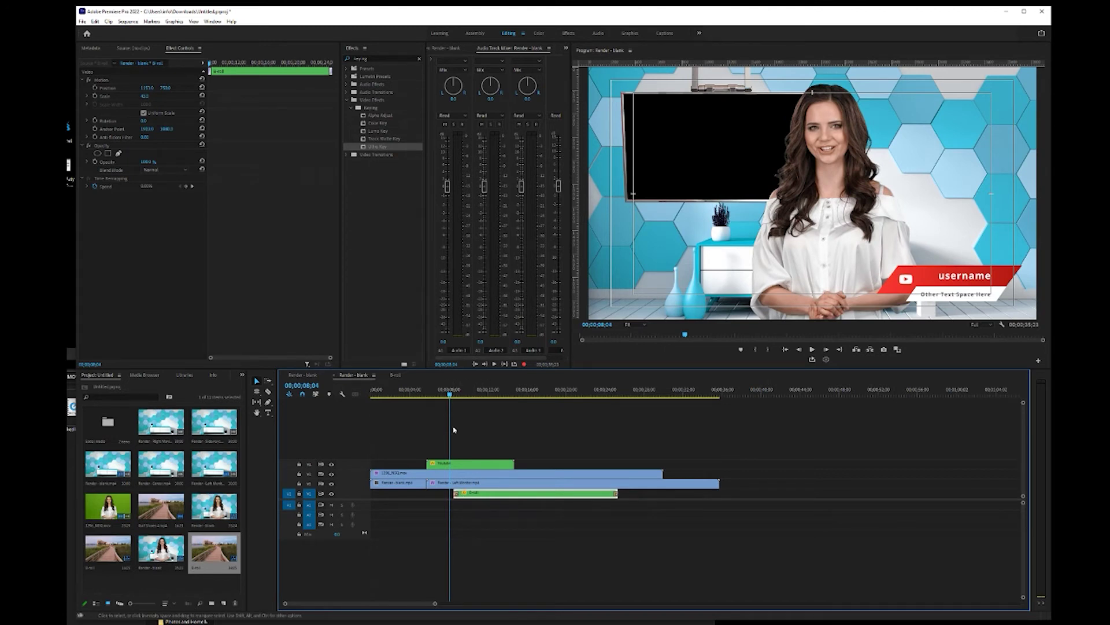
pyautogui.moveTo(449, 394); pyautogui.dragTo(433, 395)
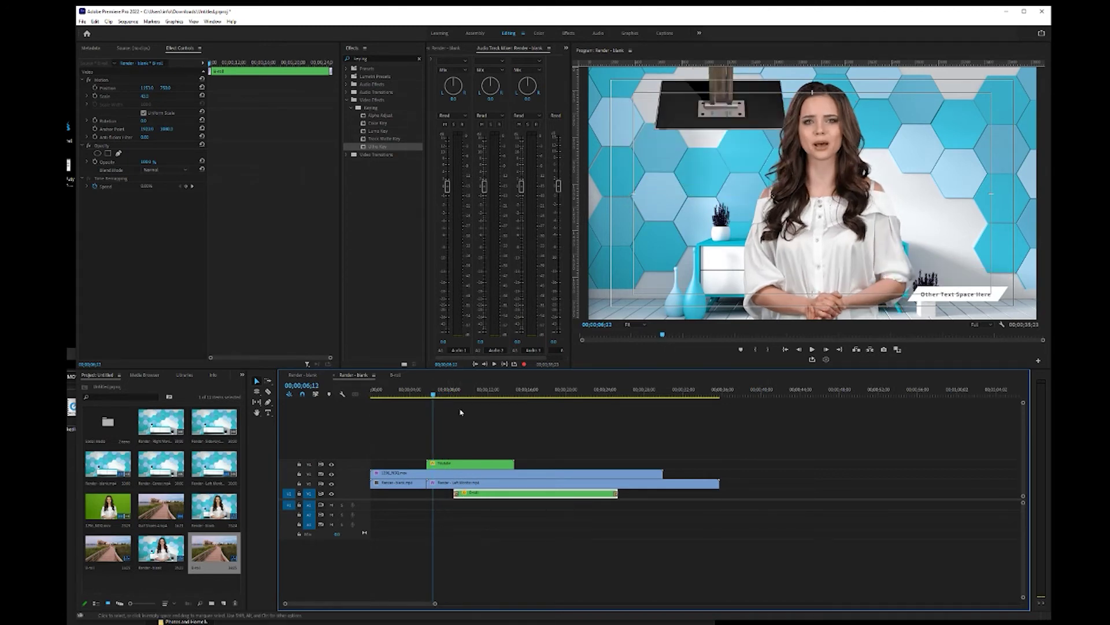
pyautogui.press('space')
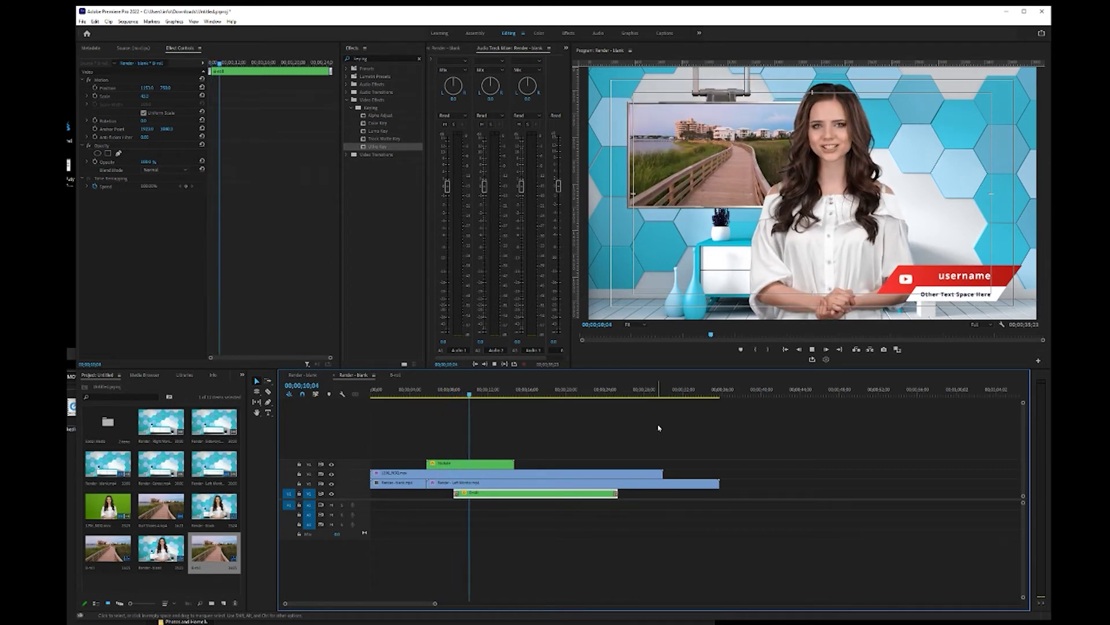
# - Stop the playback and shift the presenter's clip horizontally to about X 2327 so she no longer covers the monitor
pyautogui.click(678, 440)
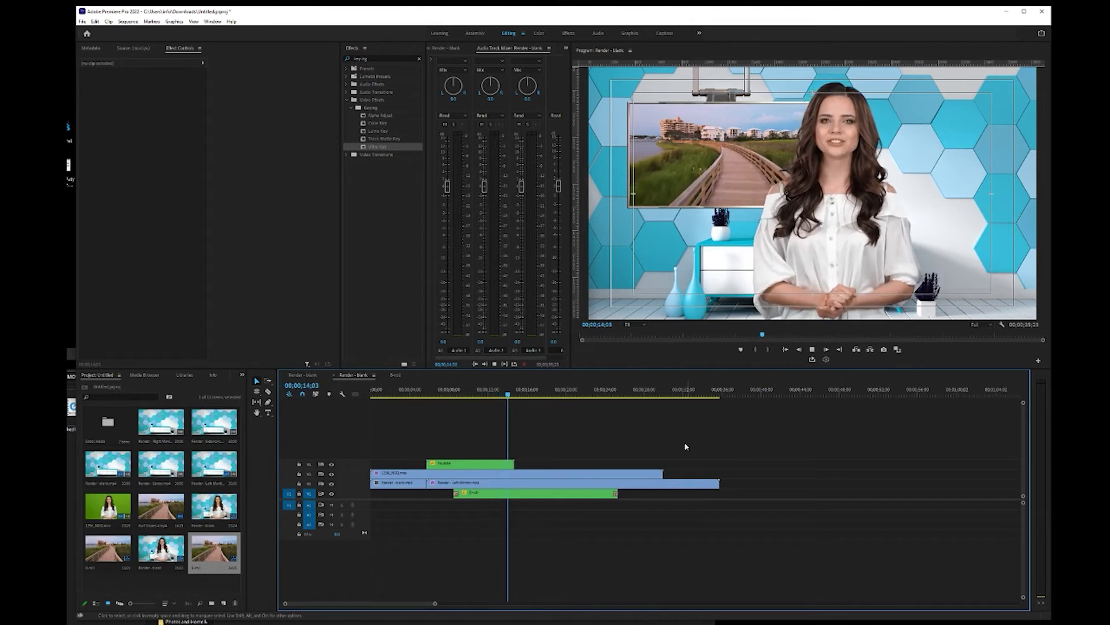
pyautogui.press('space')
pyautogui.click(440, 472)
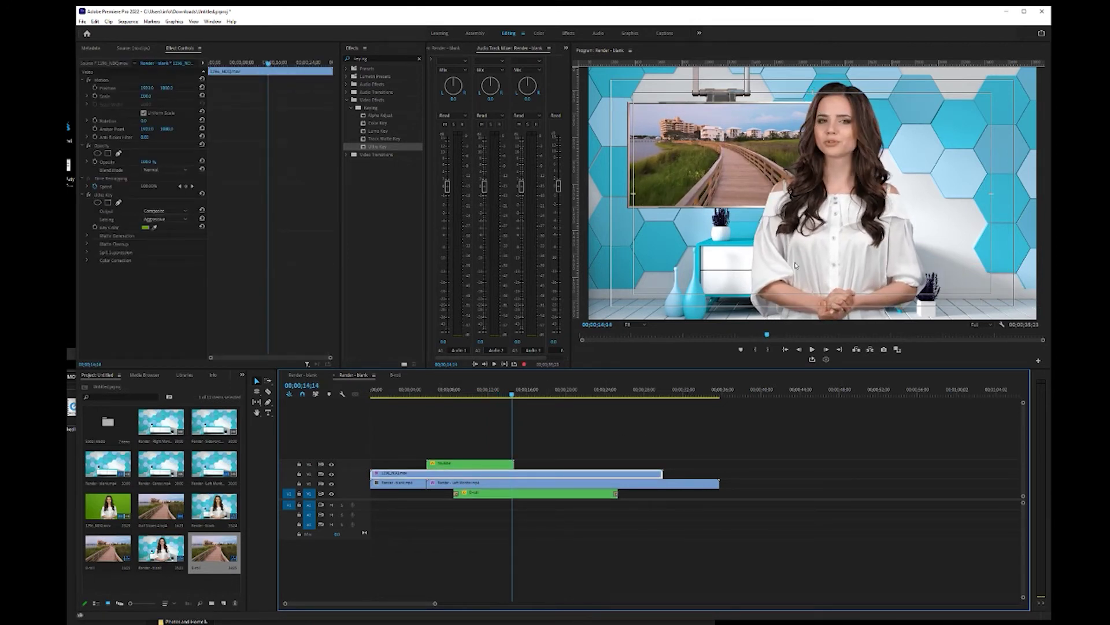
pyautogui.moveTo(147, 88); pyautogui.dragTo(196, 87)
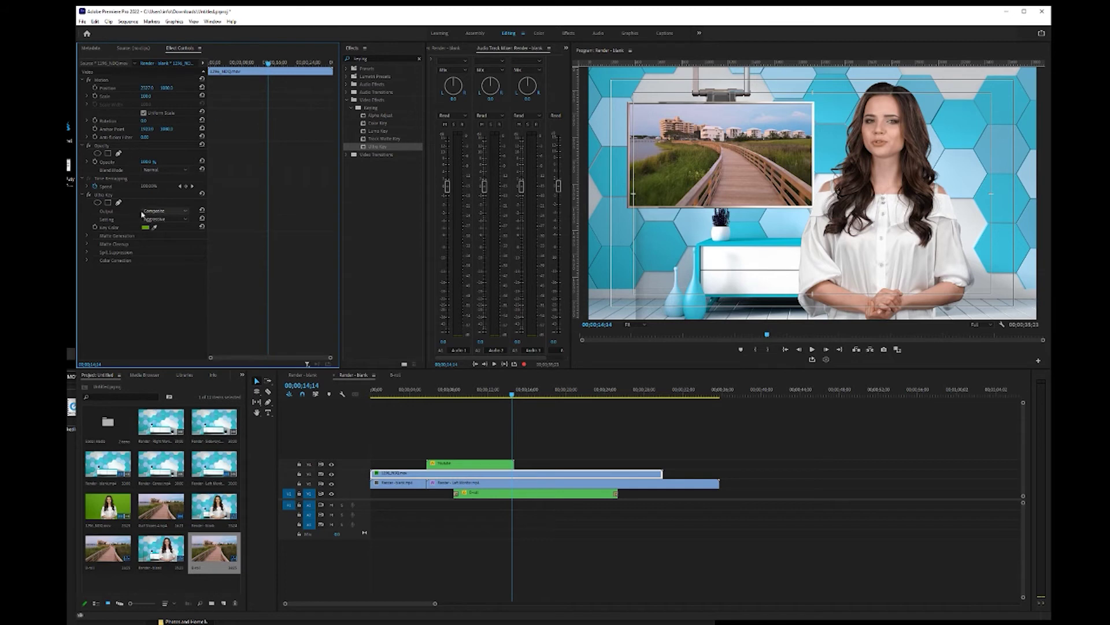
# - Add a rectangular opacity mask to the presenter's clip and stretch its corners around her whole figure
pyautogui.click(110, 154)
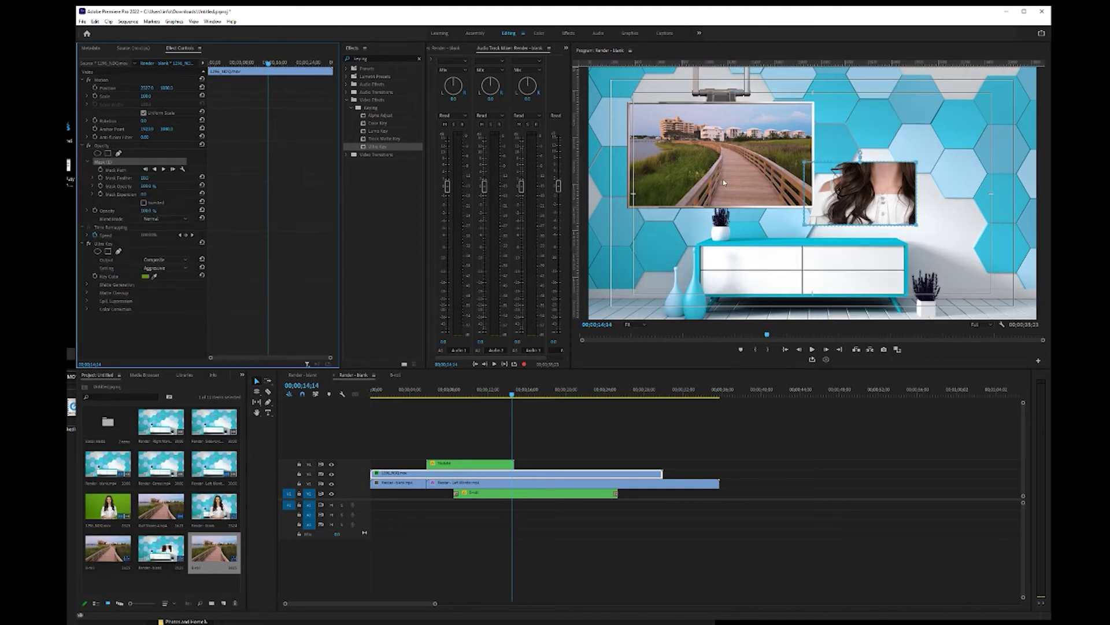
pyautogui.moveTo(806, 164); pyautogui.dragTo(825, 89)
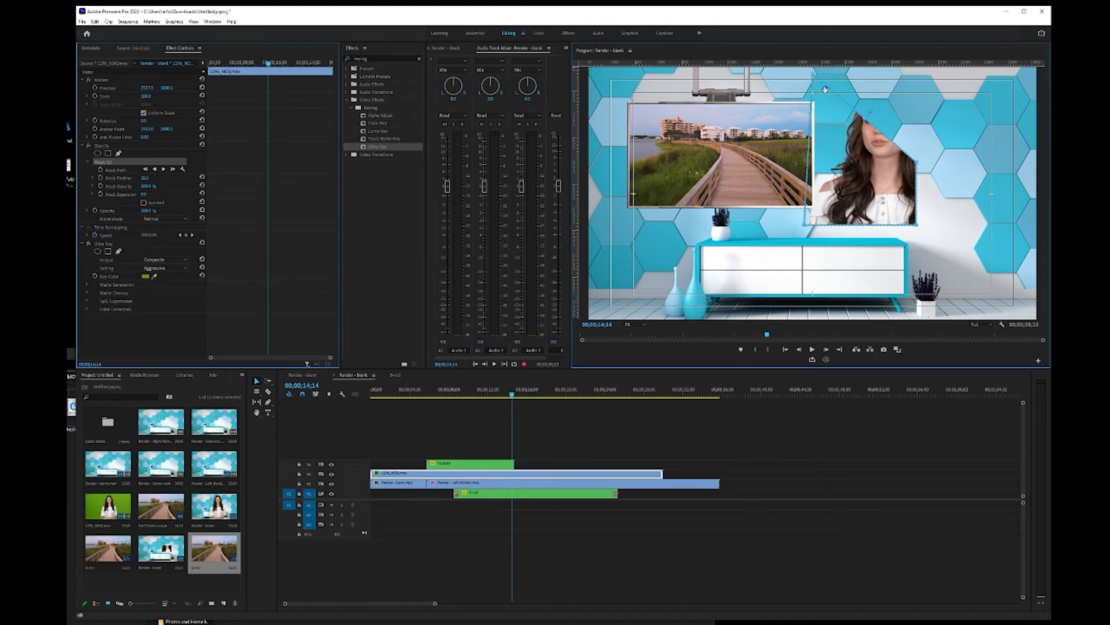
pyautogui.moveTo(917, 165); pyautogui.dragTo(944, 72)
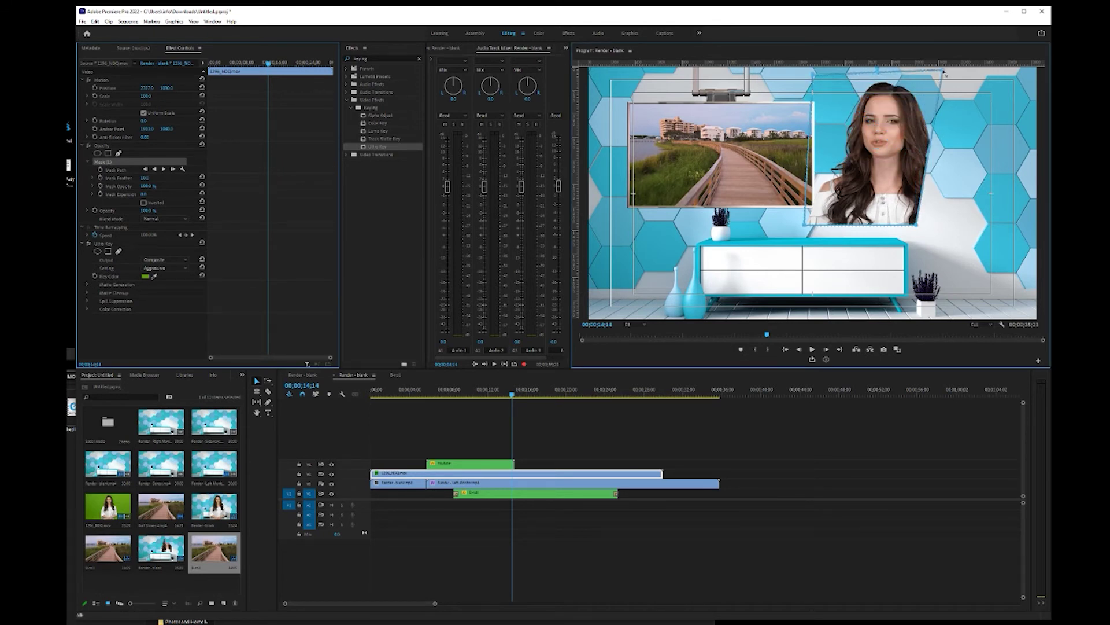
pyautogui.moveTo(919, 229); pyautogui.dragTo(1004, 357)
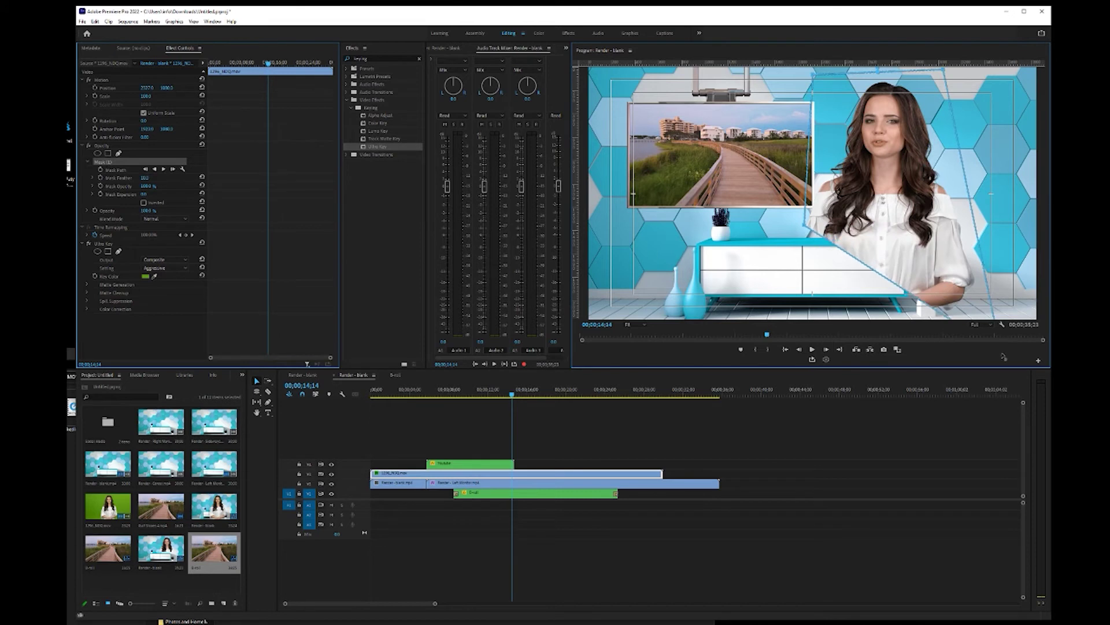
pyautogui.moveTo(805, 227); pyautogui.dragTo(770, 345)
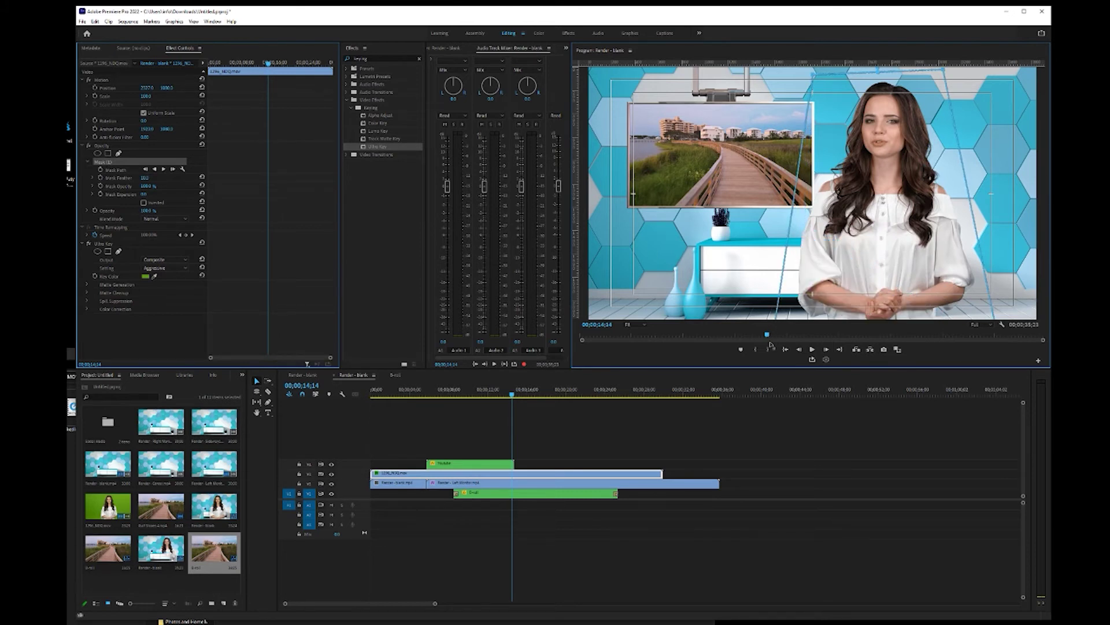
pyautogui.click(827, 449)
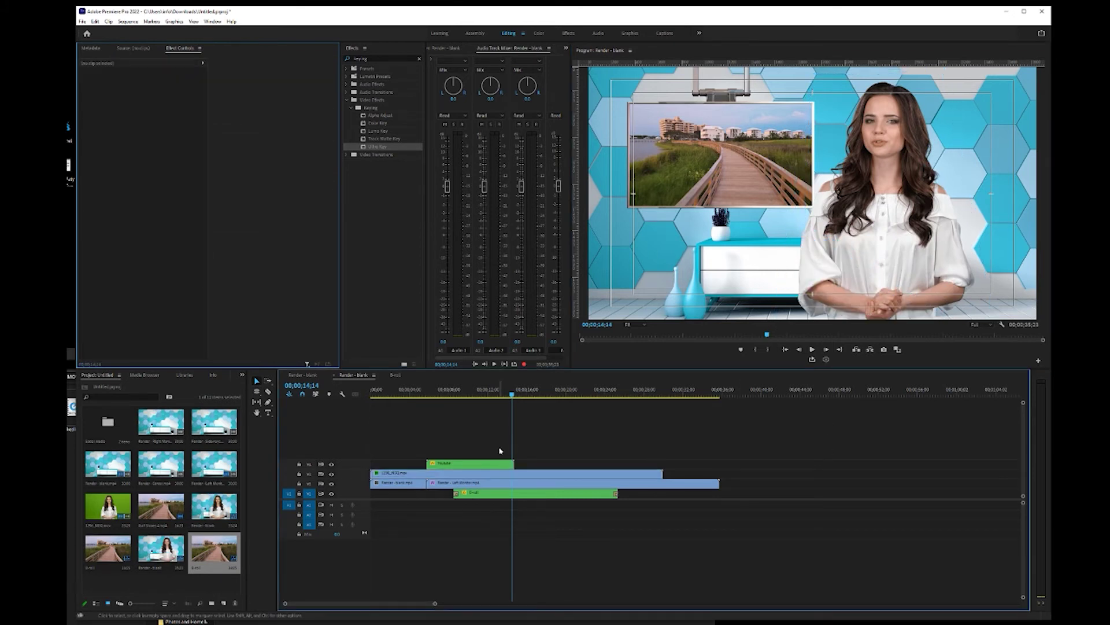
# - Open the B-roll nest and paste repeated copies of the boardwalk clip end to end after the original
pyautogui.moveTo(514, 397); pyautogui.dragTo(485, 395)
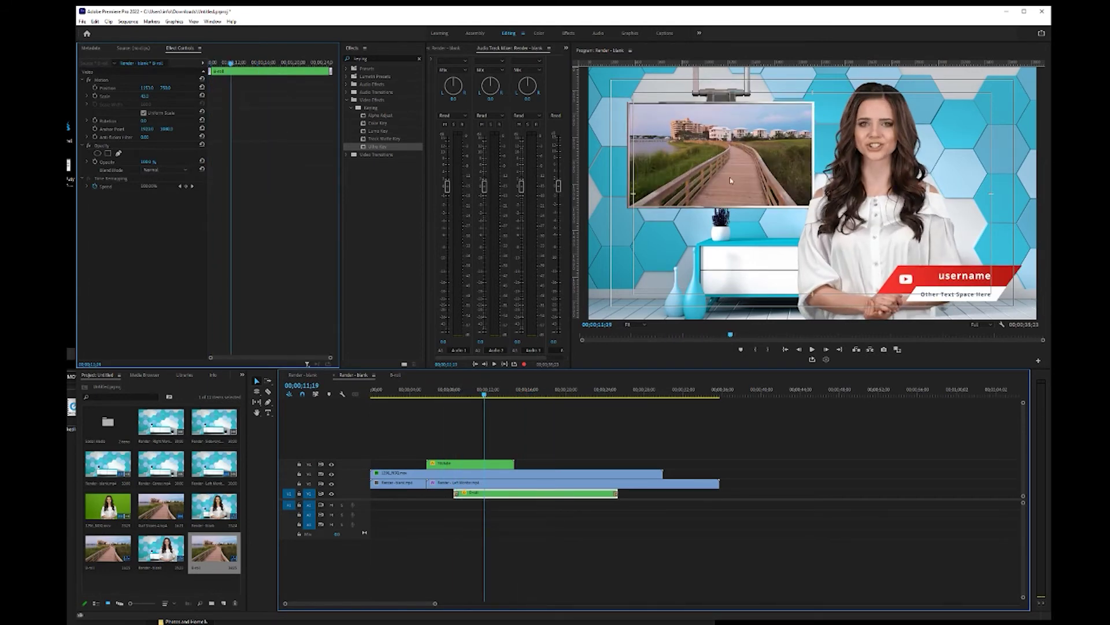
pyautogui.doubleClick(559, 496)
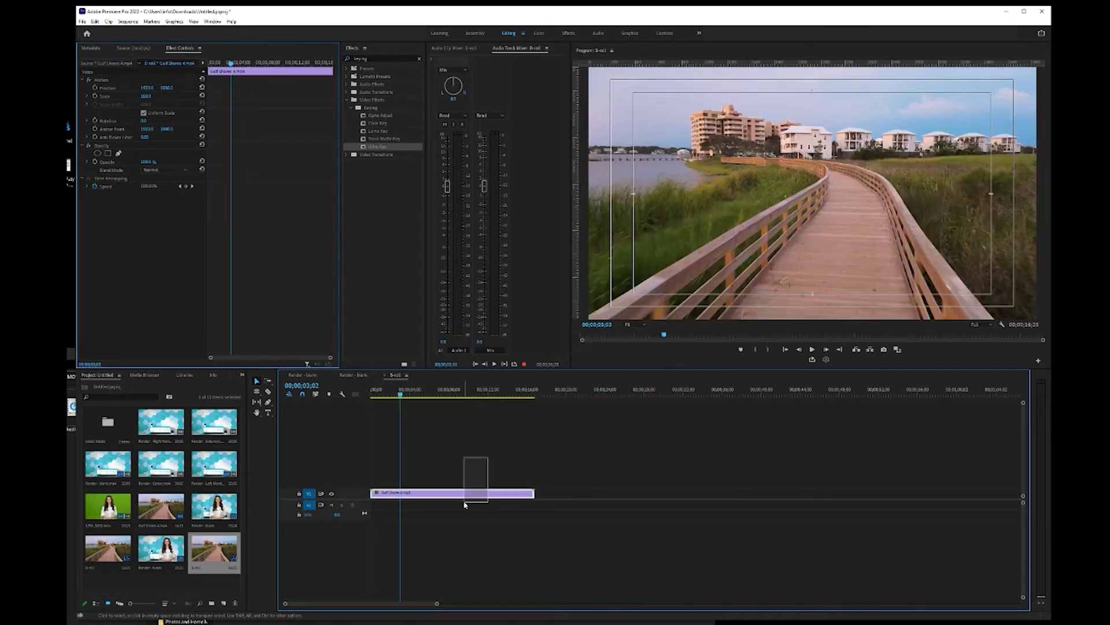
pyautogui.press('End')
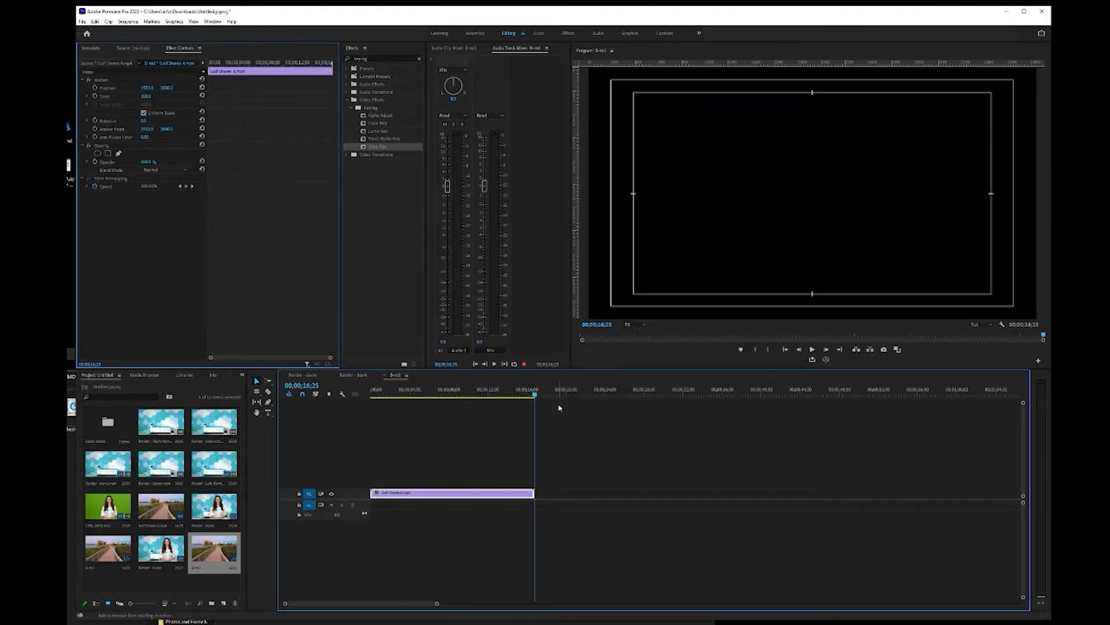
pyautogui.hotkey('ctrl', 'v')
pyautogui.hotkey('ctrl', 'v')
pyautogui.hotkey('ctrl', 'v')
pyautogui.hotkey('ctrl', 'v')
pyautogui.hotkey('ctrl', 'v')
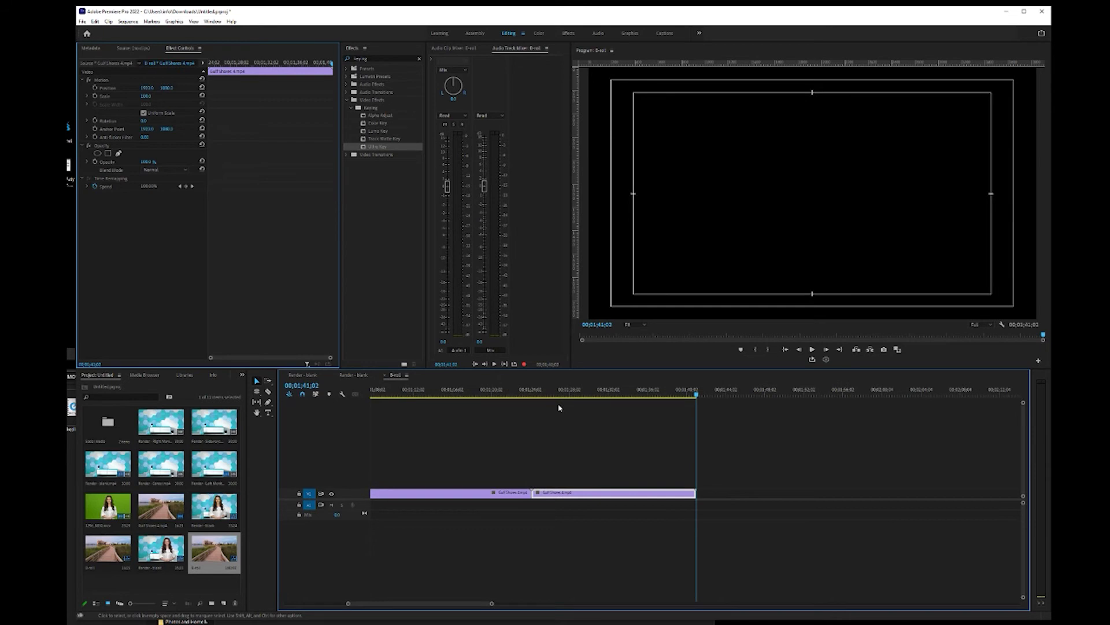
pyautogui.click(405, 416)
# - Return to the main sequence and extend the end of the B-roll nest to about 00;01;06;04
pyautogui.click(385, 375)
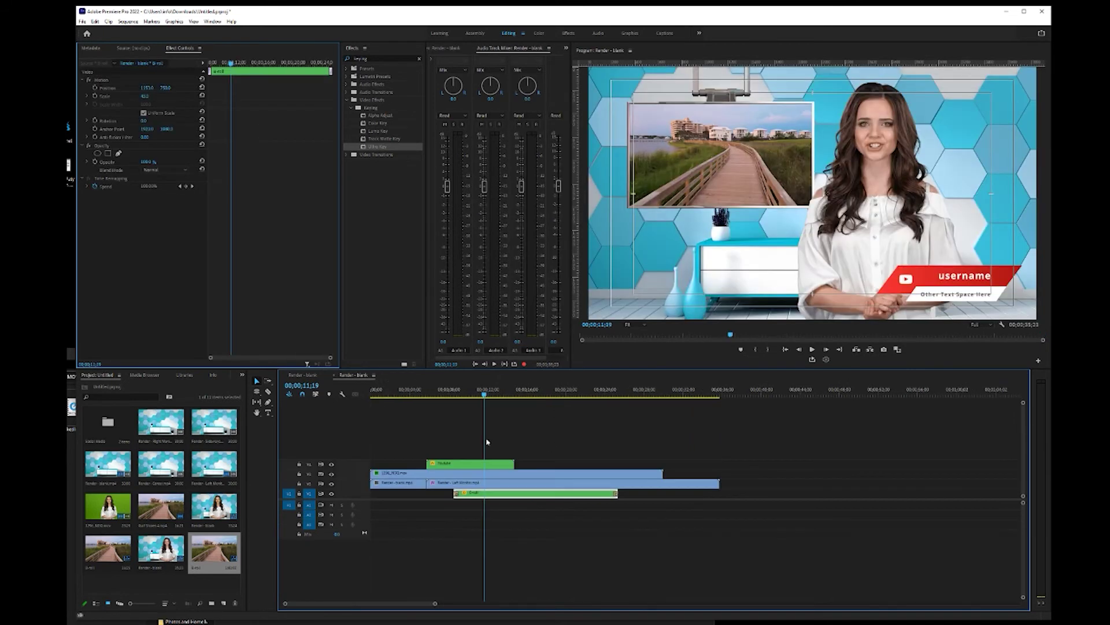
pyautogui.click(616, 493)
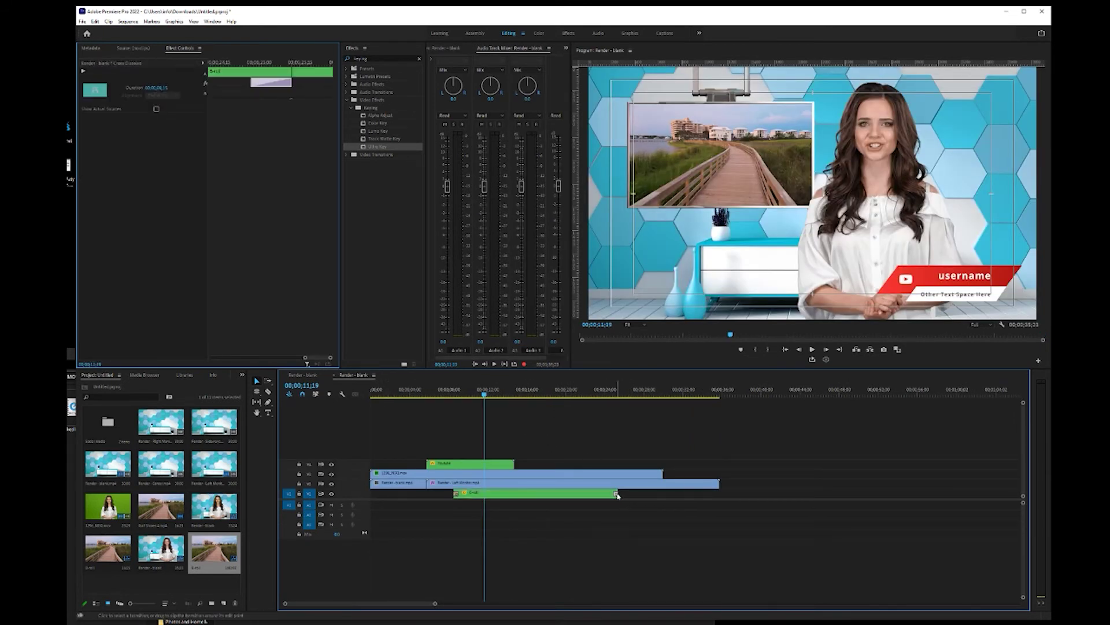
pyautogui.moveTo(618, 494); pyautogui.dragTo(1014, 495)
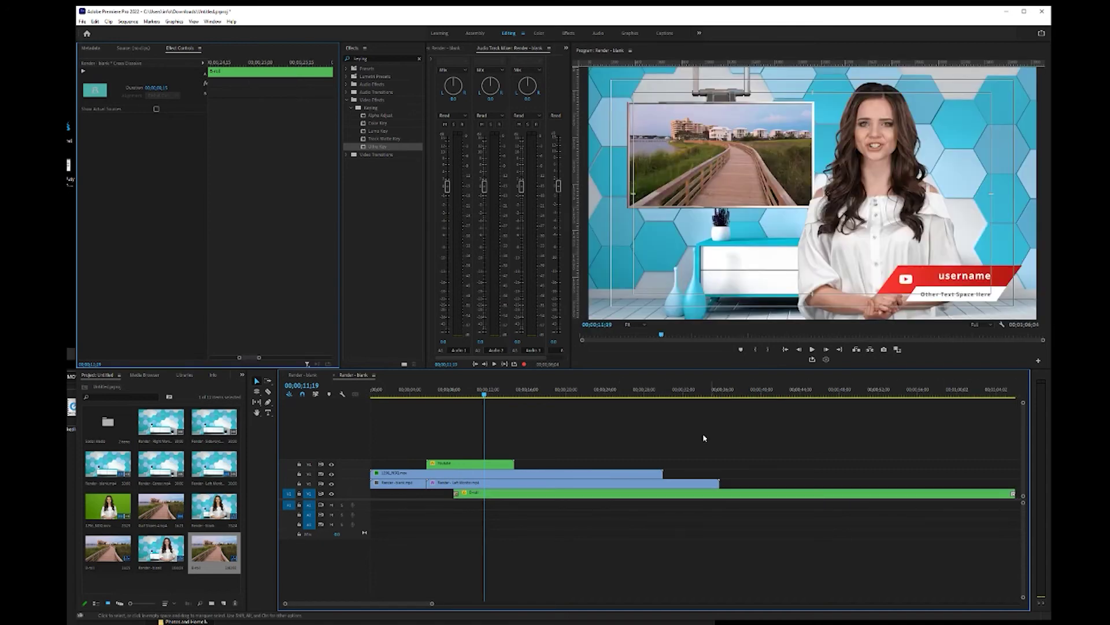
# - Try ending the B-roll nest at 00;00;32;19 before the monitor retracts, and extend it back to its longer length
pyautogui.moveTo(550, 393); pyautogui.dragTo(689, 394)
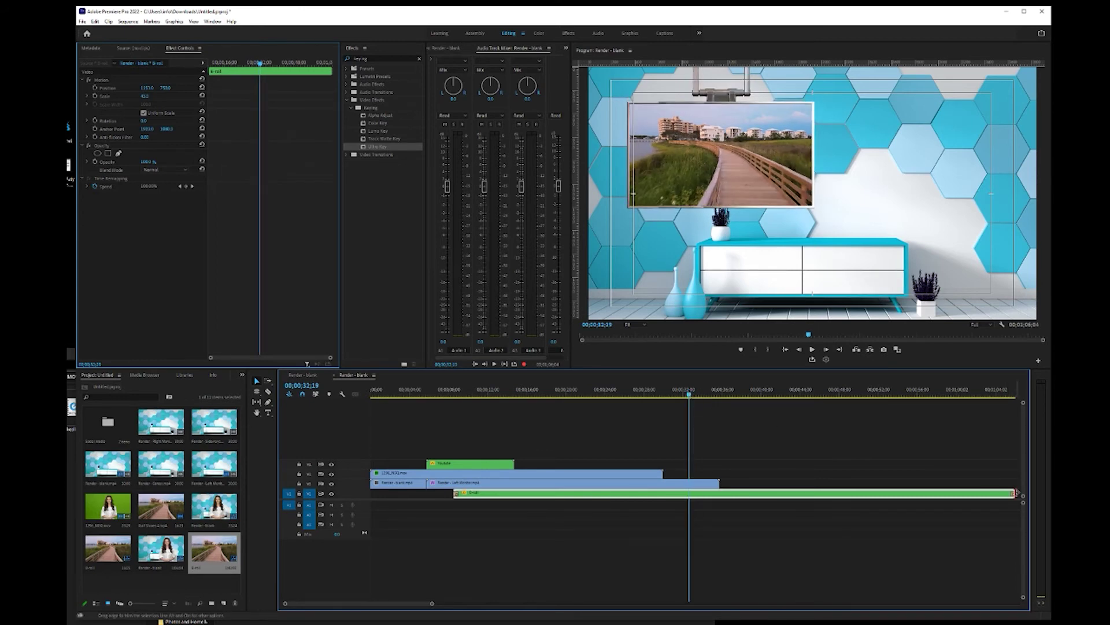
pyautogui.moveTo(1015, 492); pyautogui.dragTo(690, 495)
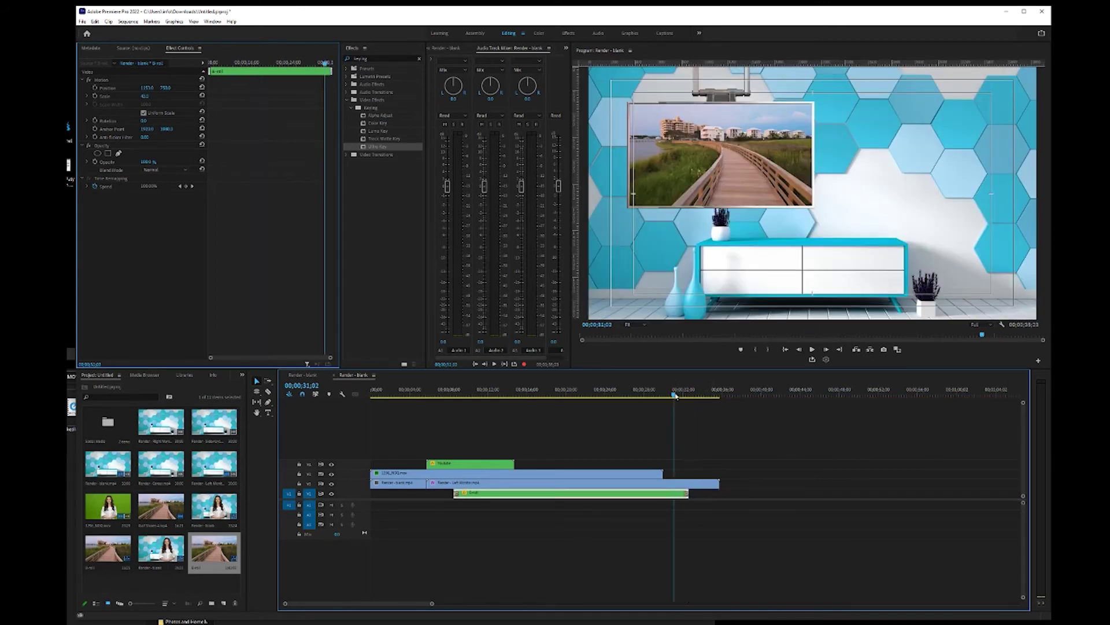
pyautogui.click(756, 460)
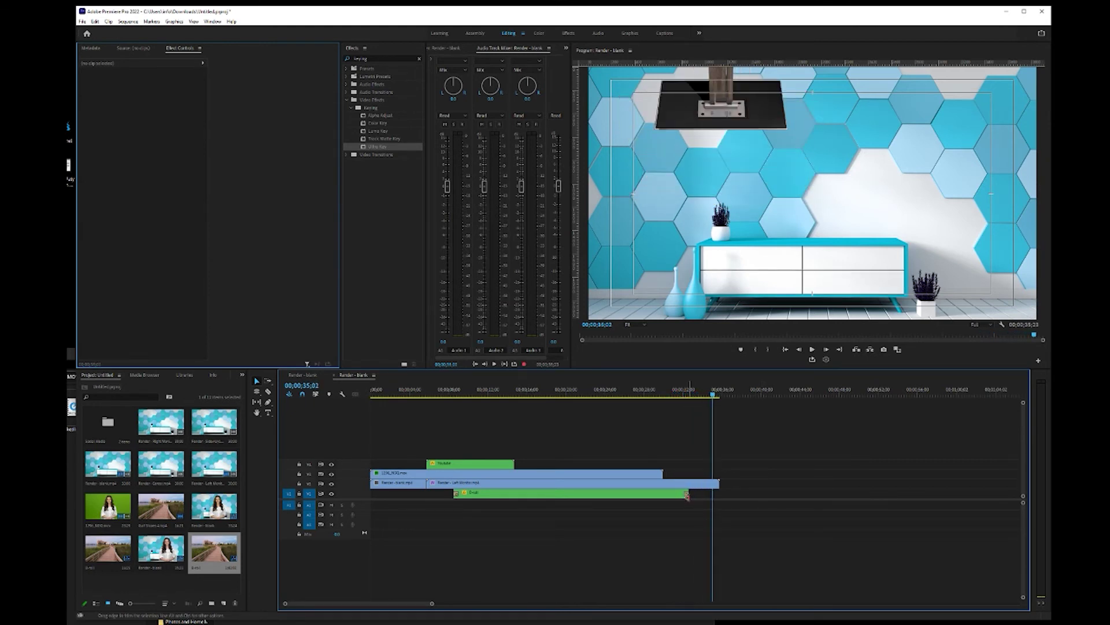
pyautogui.moveTo(687, 495); pyautogui.dragTo(1015, 496)
# - Cut the left monitor clip at 00;00;32;18 and move the retracting piece near the end of the B-roll on the same track
pyautogui.moveTo(716, 391); pyautogui.dragTo(690, 392)
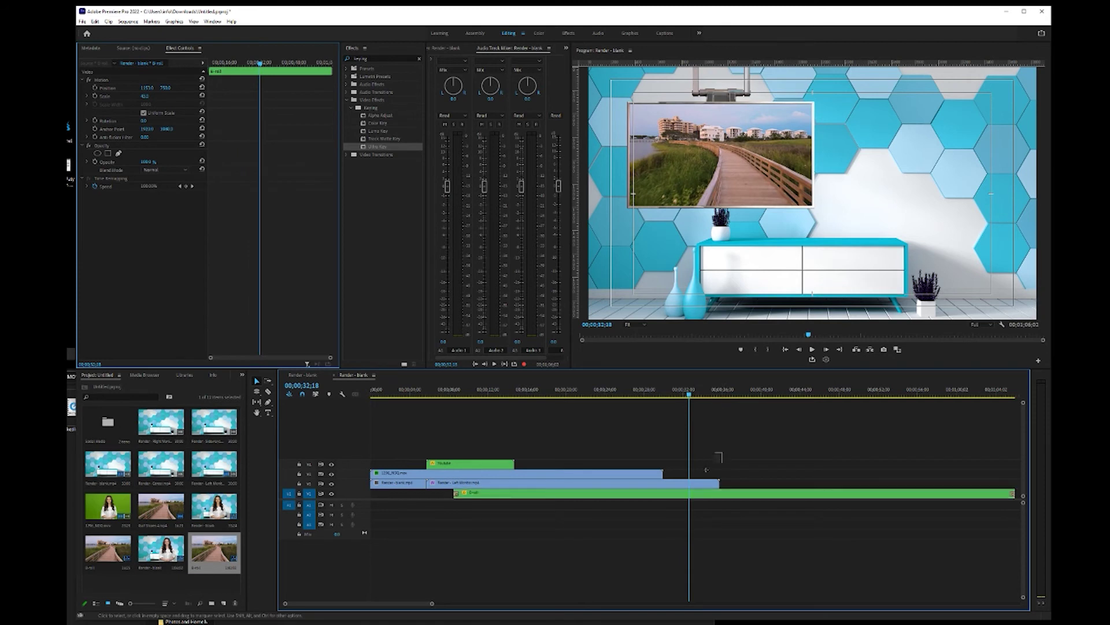
pyautogui.click(584, 483)
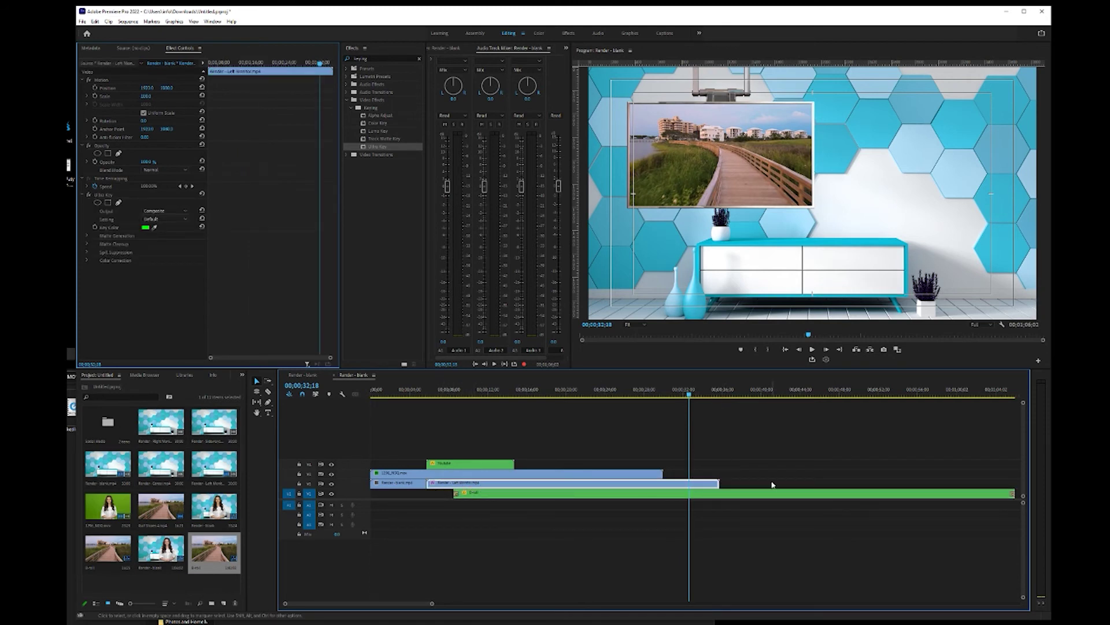
pyautogui.hotkey('ctrl', 'k')
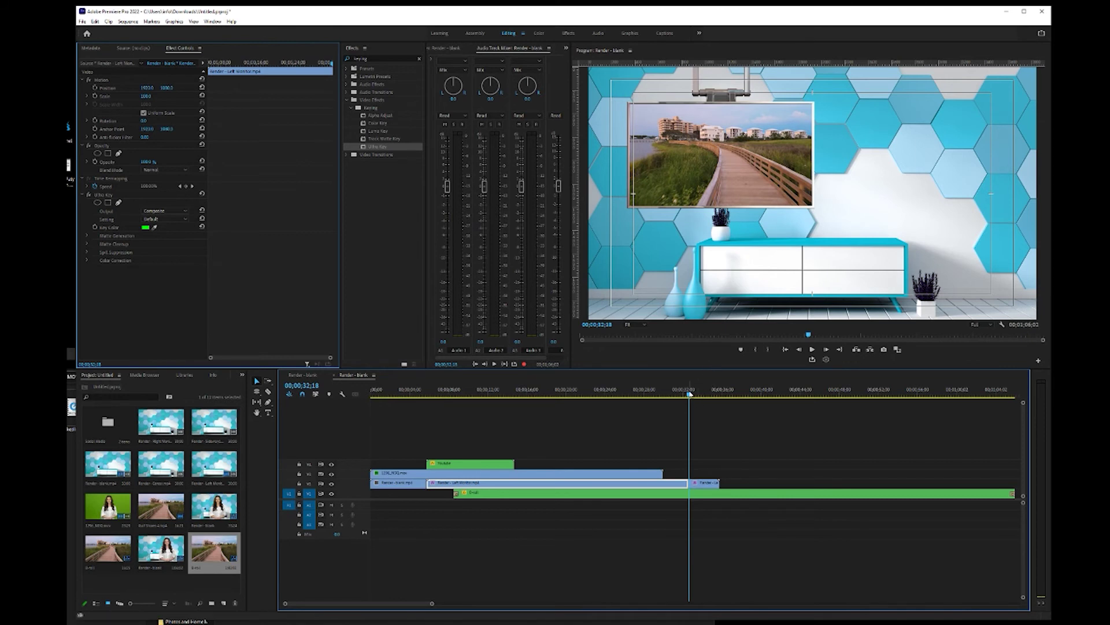
pyautogui.moveTo(689, 393); pyautogui.dragTo(694, 395)
pyautogui.moveTo(709, 484); pyautogui.dragTo(865, 493)
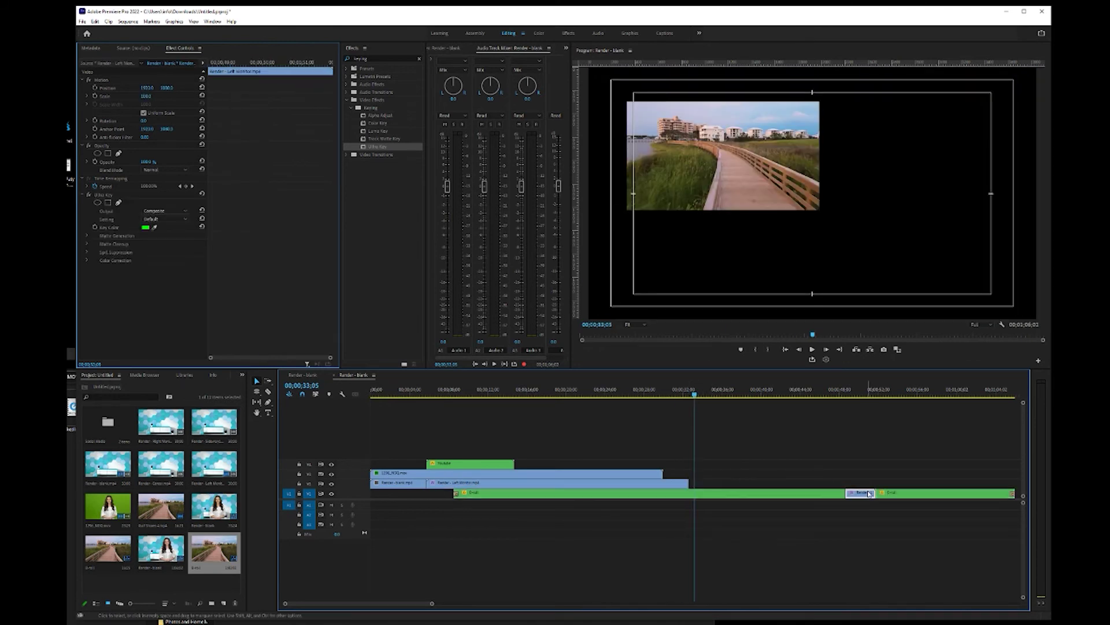
pyautogui.hotkey('ctrl', 'z')
pyautogui.moveTo(713, 487); pyautogui.dragTo(991, 489)
# - Add a frame hold to the left monitor clip at 00;00;31;12 and extend the frozen segment to meet the retracting piece
pyautogui.click(679, 392)
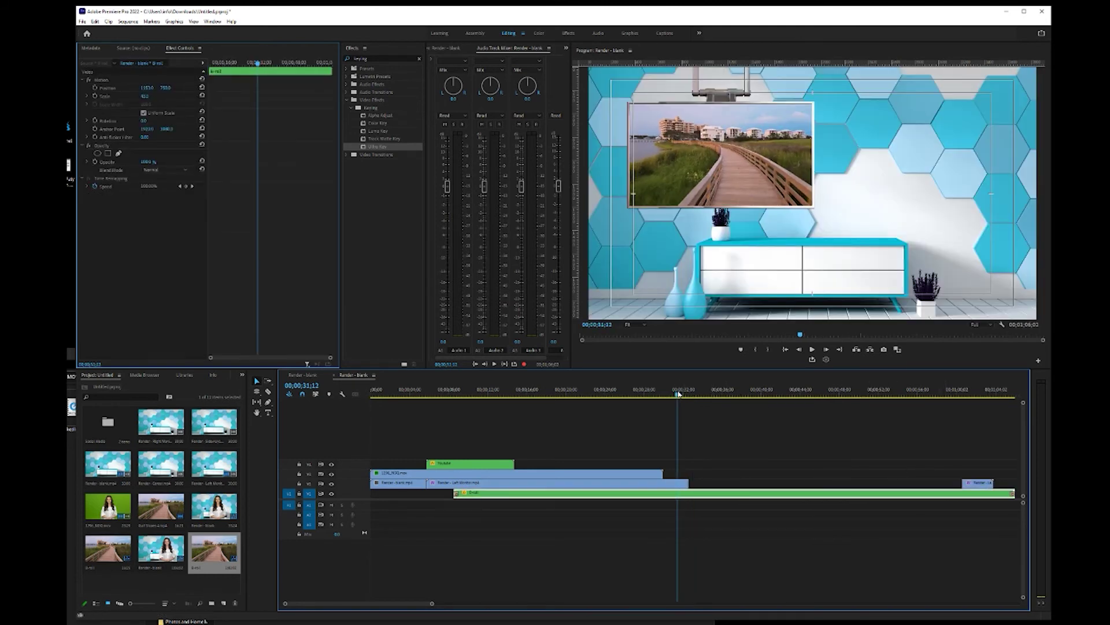
pyautogui.click(681, 484)
pyautogui.rightClick(685, 485)
pyautogui.click(679, 484)
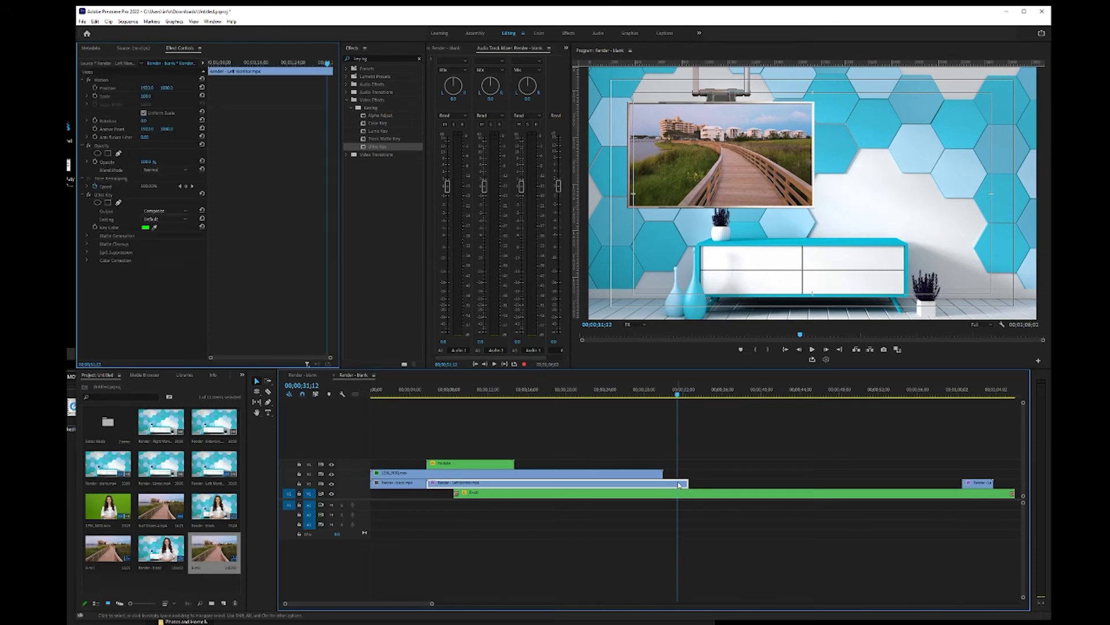
pyautogui.rightClick(679, 485)
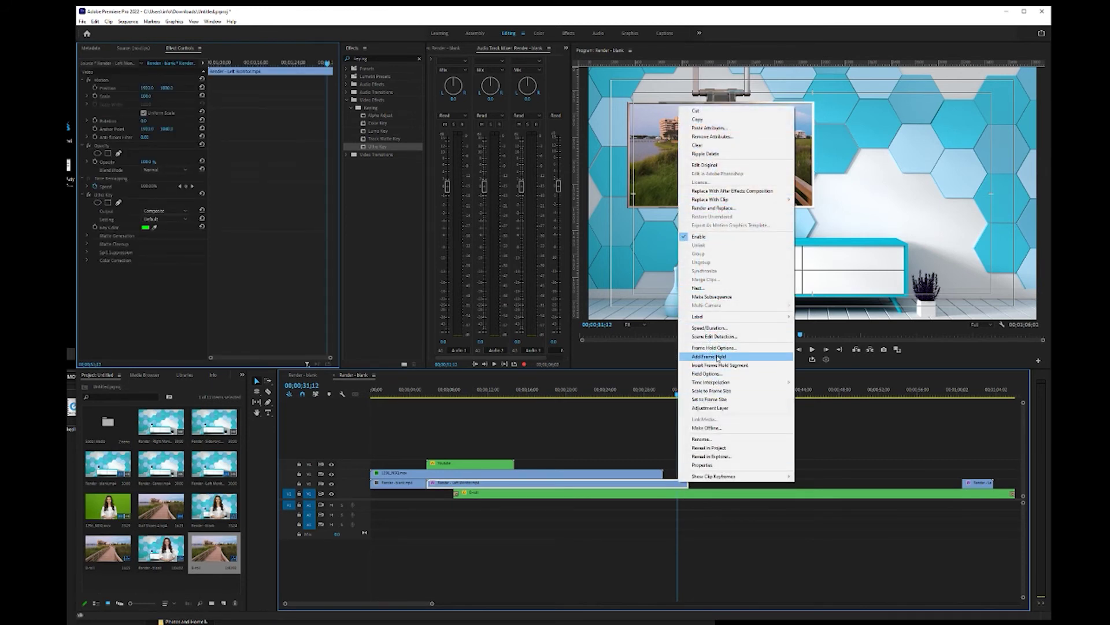
pyautogui.click(717, 357)
pyautogui.moveTo(686, 483); pyautogui.dragTo(962, 483)
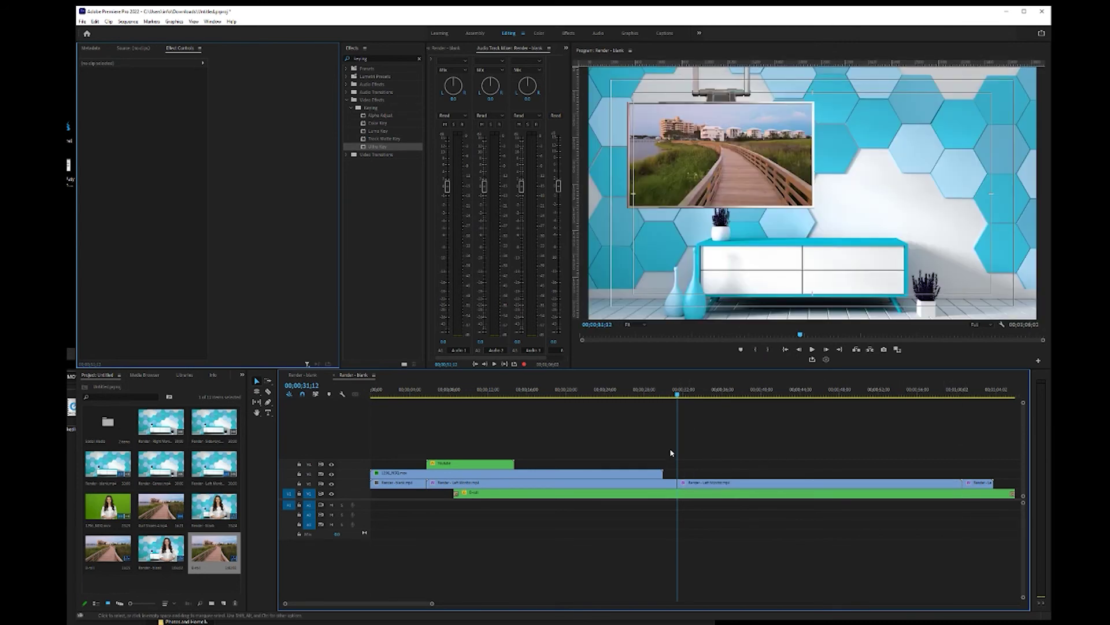
# - Duplicate the presenter's clip twice on its own track, directly after the original
pyautogui.click(643, 473)
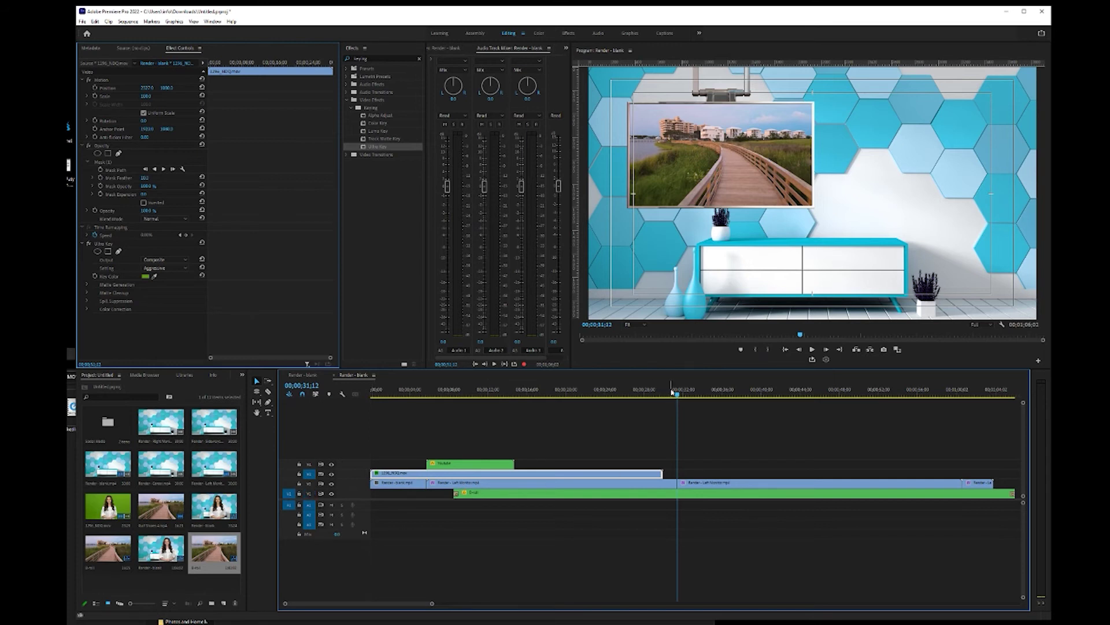
pyautogui.press('Up')
pyautogui.hotkey('ctrl', 'v')
pyautogui.hotkey('ctrl', 'v')
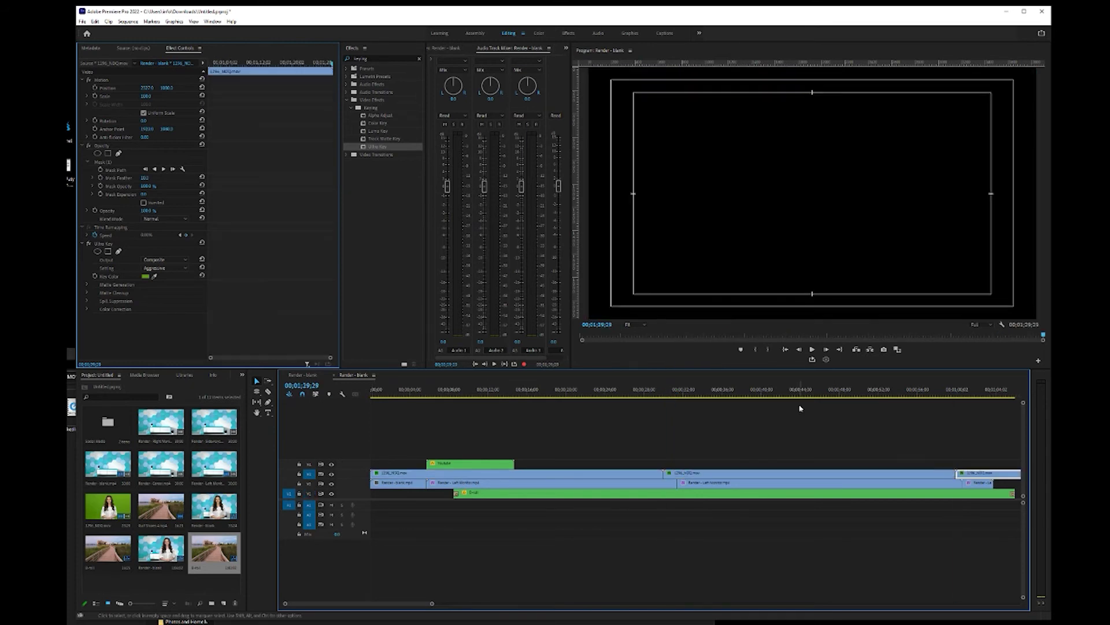
# - Play back the section where the monitor retracts to check how the B-roll overlaps it
pyautogui.press('-')
pyautogui.moveTo(525, 394); pyautogui.dragTo(659, 381)
pyautogui.scroll(2, 483, 466)
pyautogui.press('=')
pyautogui.press('space')
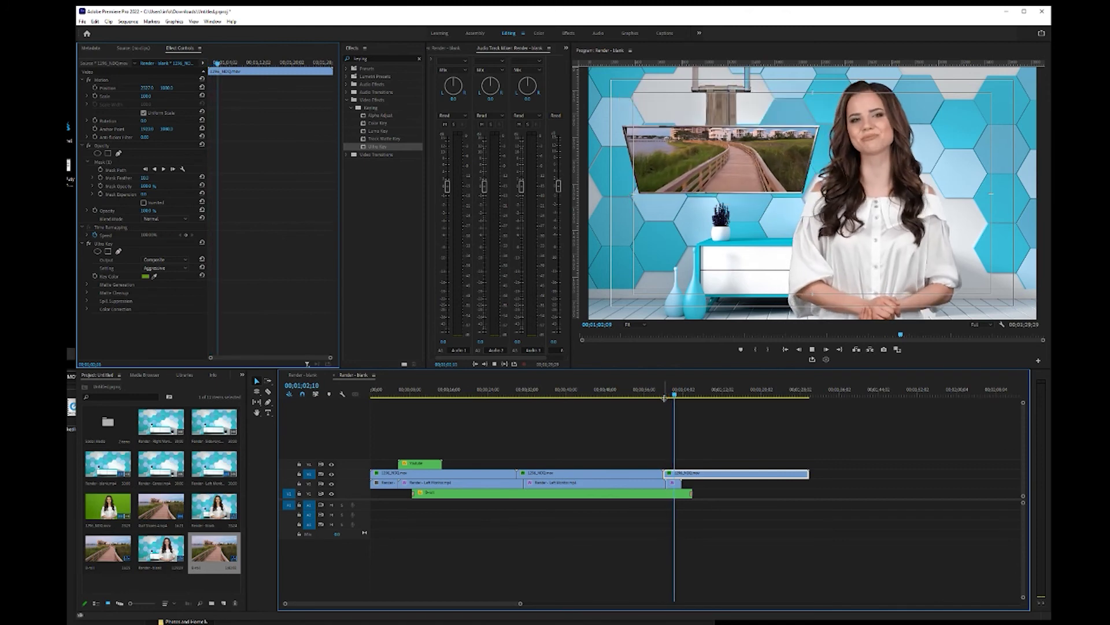
pyautogui.press('space')
# - Trim the B-roll nest to end at 00;01;00;18, before the monitor retracts, and play back its fade-out
pyautogui.press('=')
pyautogui.press('=')
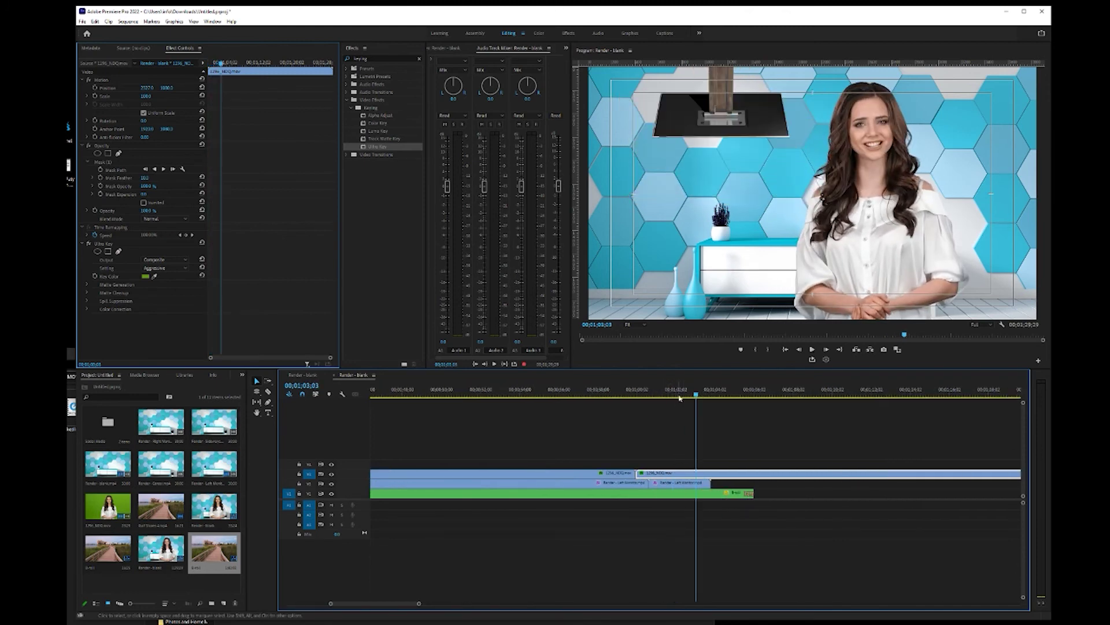
pyautogui.moveTo(679, 395); pyautogui.dragTo(649, 402)
pyautogui.click(752, 444)
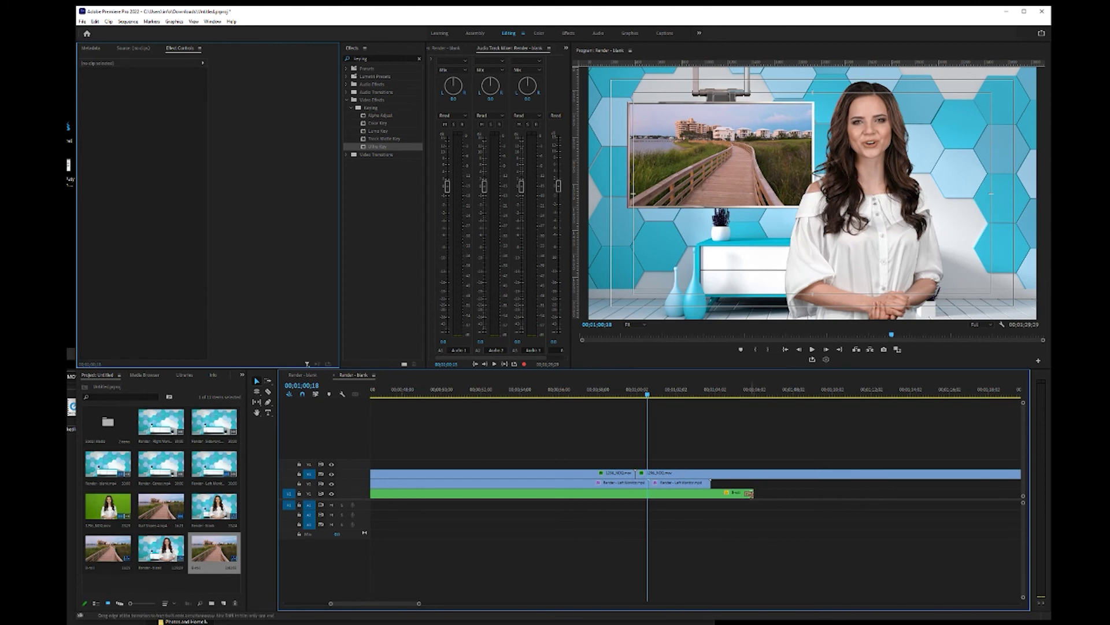
pyautogui.moveTo(754, 492); pyautogui.dragTo(649, 495)
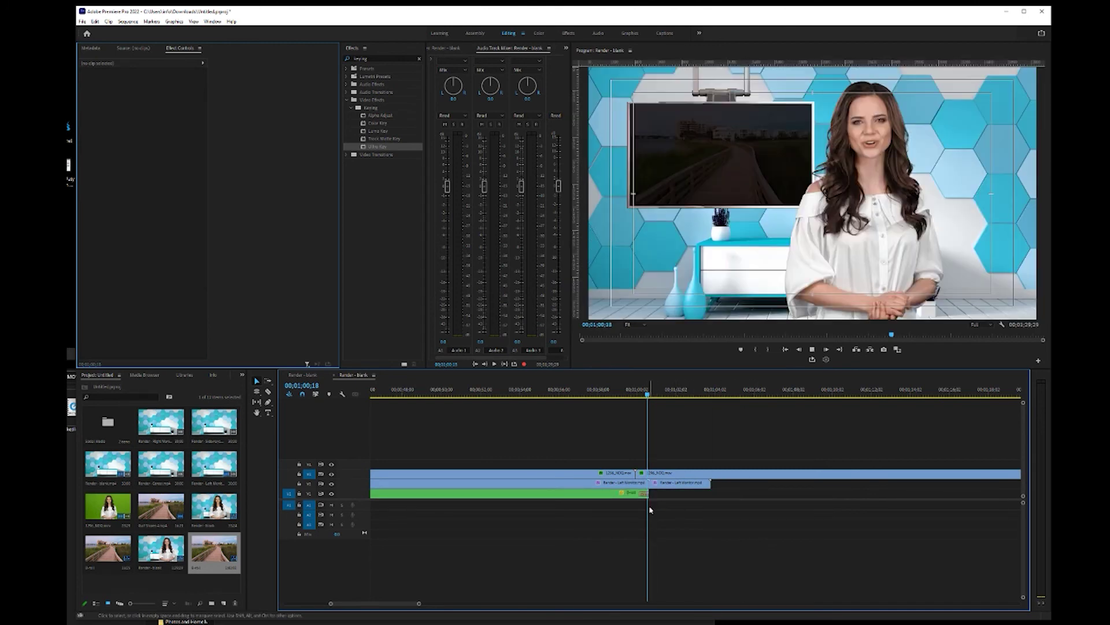
pyautogui.press('space')
pyautogui.press('-')
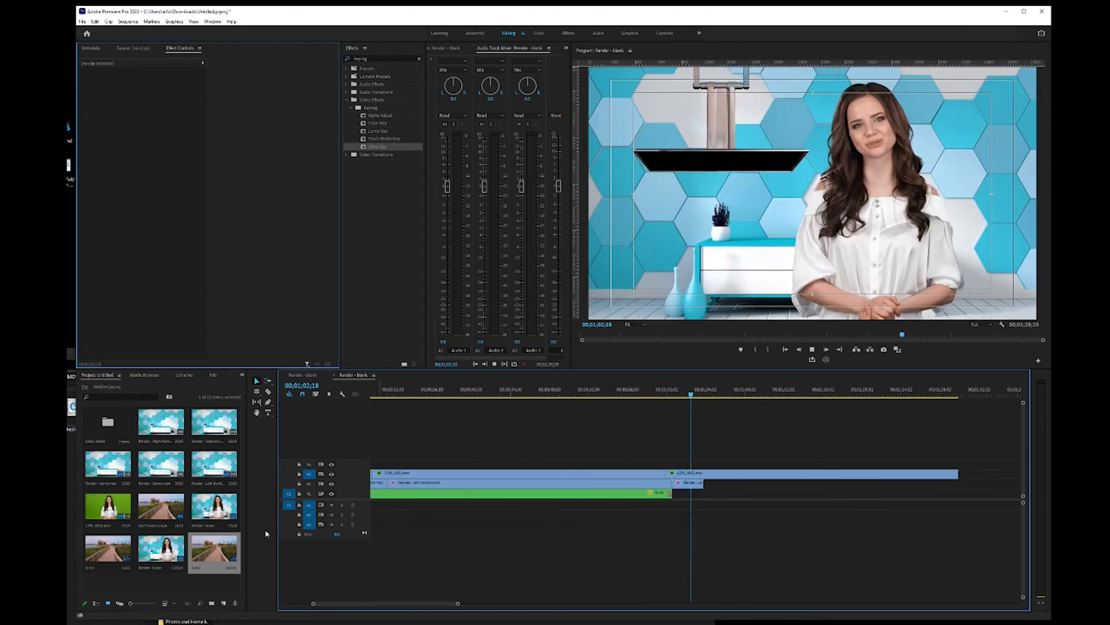
pyautogui.press('space')
# - Place the blank background render directly after the retracting monitor clip and remove its linked audio
pyautogui.moveTo(108, 466); pyautogui.dragTo(709, 488)
pyautogui.click(835, 521)
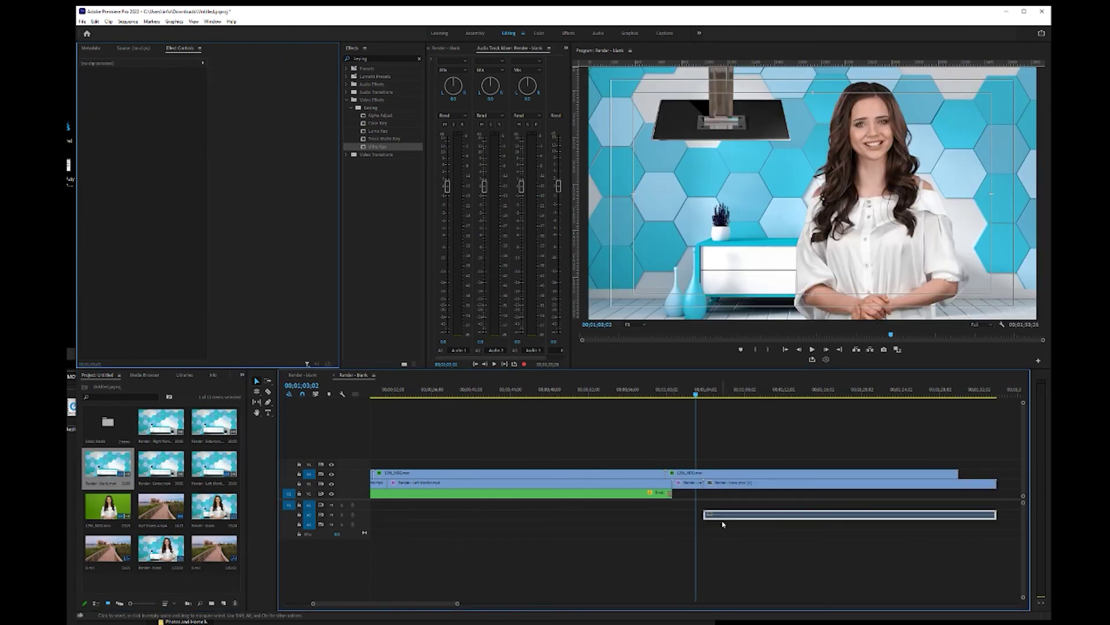
pyautogui.click(844, 484)
# - Add a frame hold to the blank background clip at 00;01;20;03 and extend the frozen segment well beyond the presenter's last clip
pyautogui.click(862, 389)
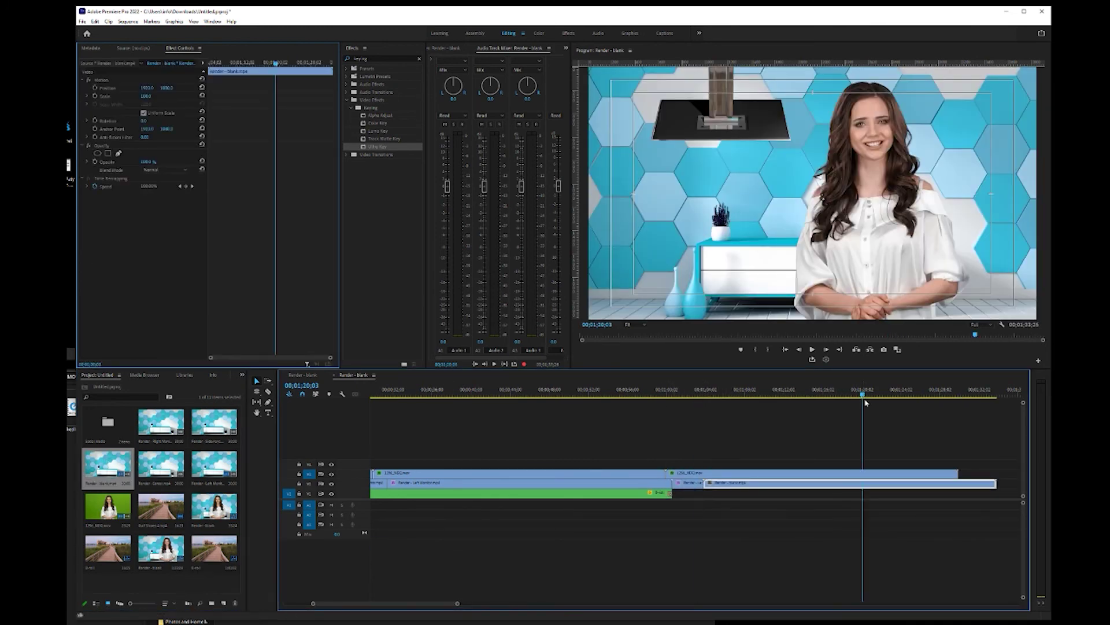
pyautogui.rightClick(892, 486)
pyautogui.click(917, 358)
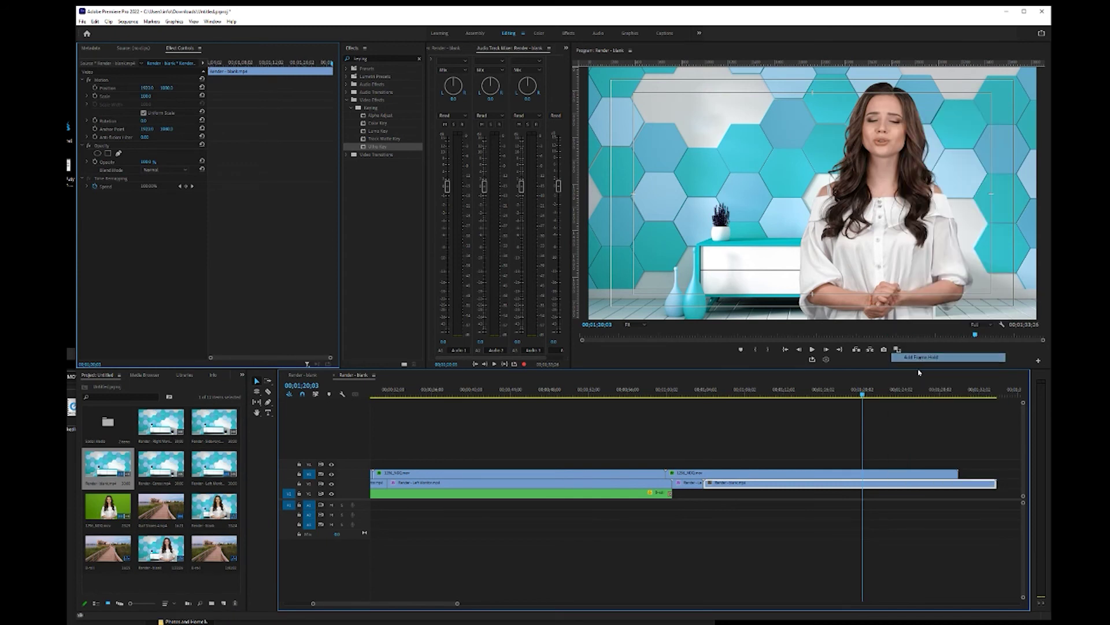
pyautogui.press('-')
pyautogui.press('-')
pyautogui.press('-')
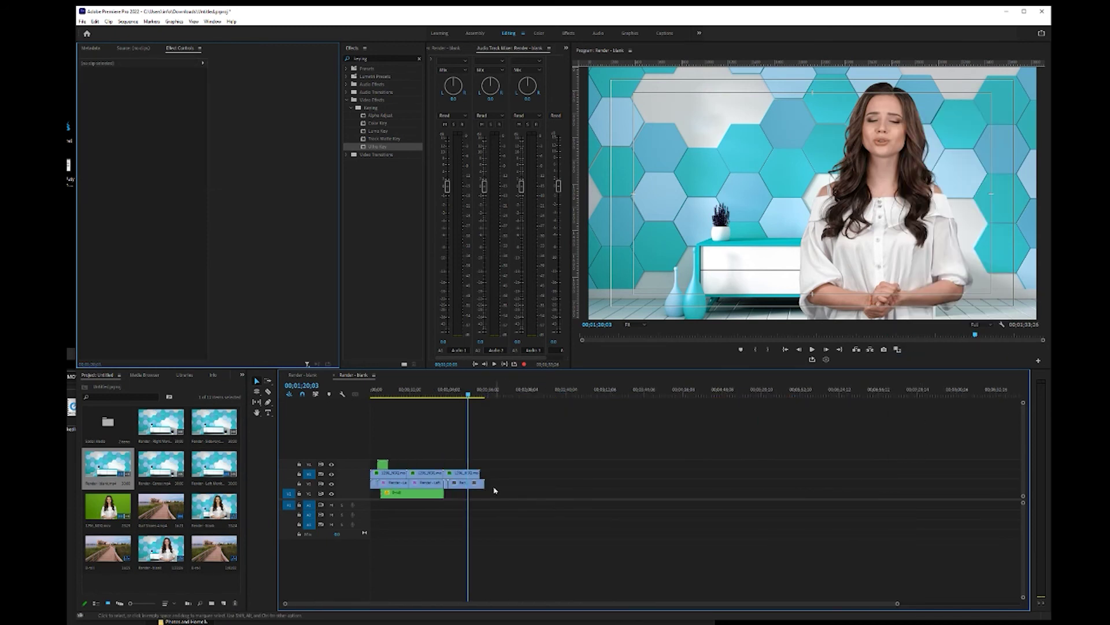
pyautogui.moveTo(489, 484); pyautogui.dragTo(762, 485)
pyautogui.press('=')
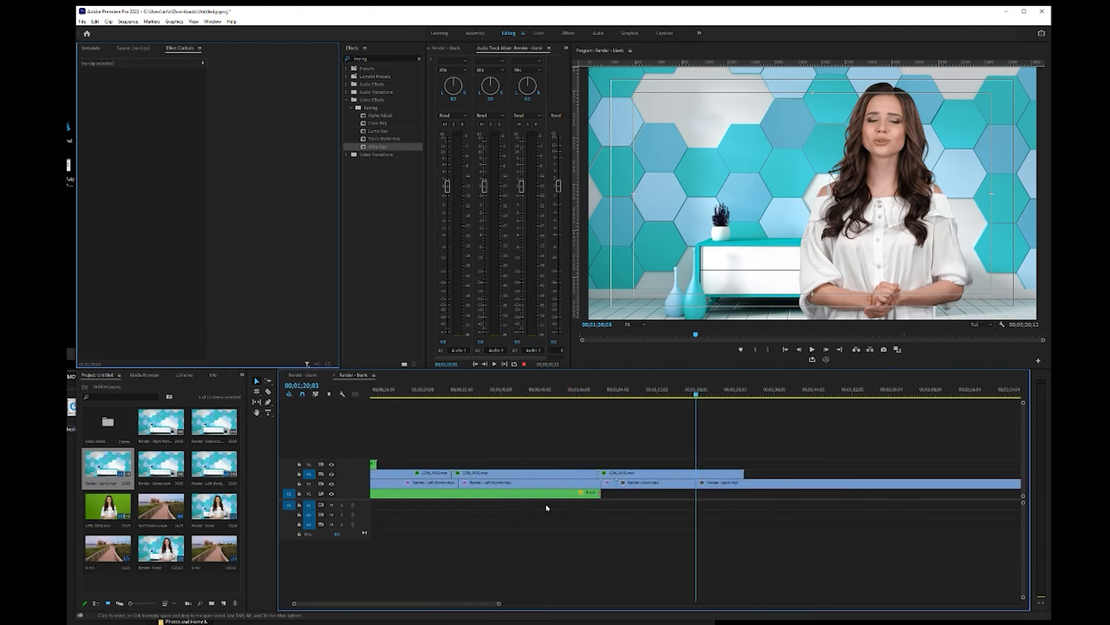
# - Overwrite the blank background after the monitor retracts with the right monitor render, and play back the change from left to right monitor
pyautogui.click(671, 473)
pyautogui.moveTo(665, 393); pyautogui.dragTo(633, 403)
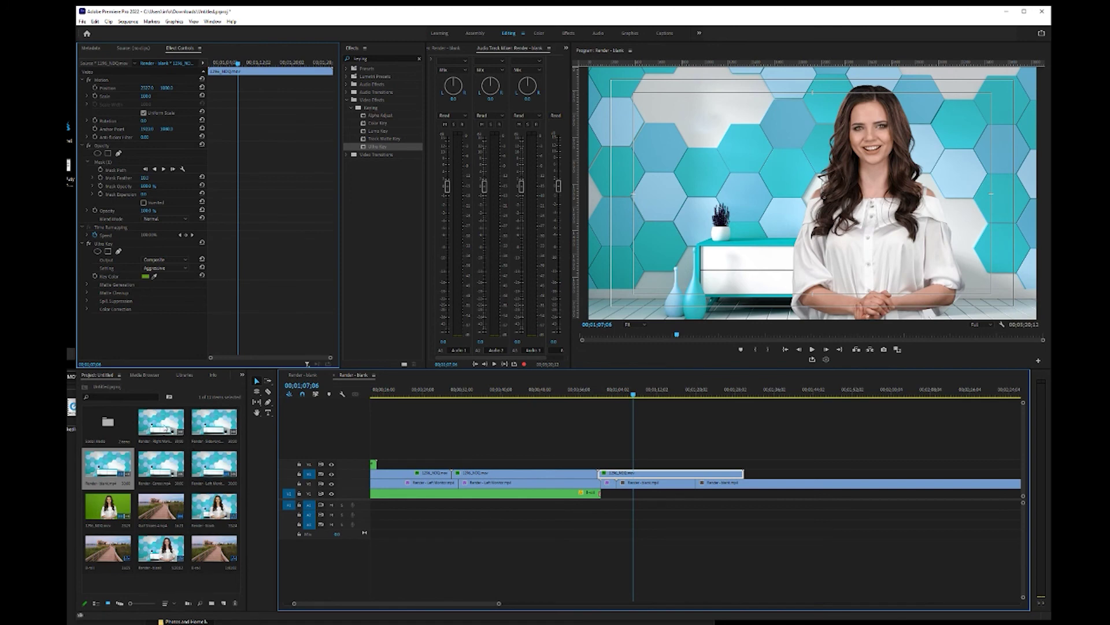
pyautogui.moveTo(166, 429); pyautogui.dragTo(617, 484)
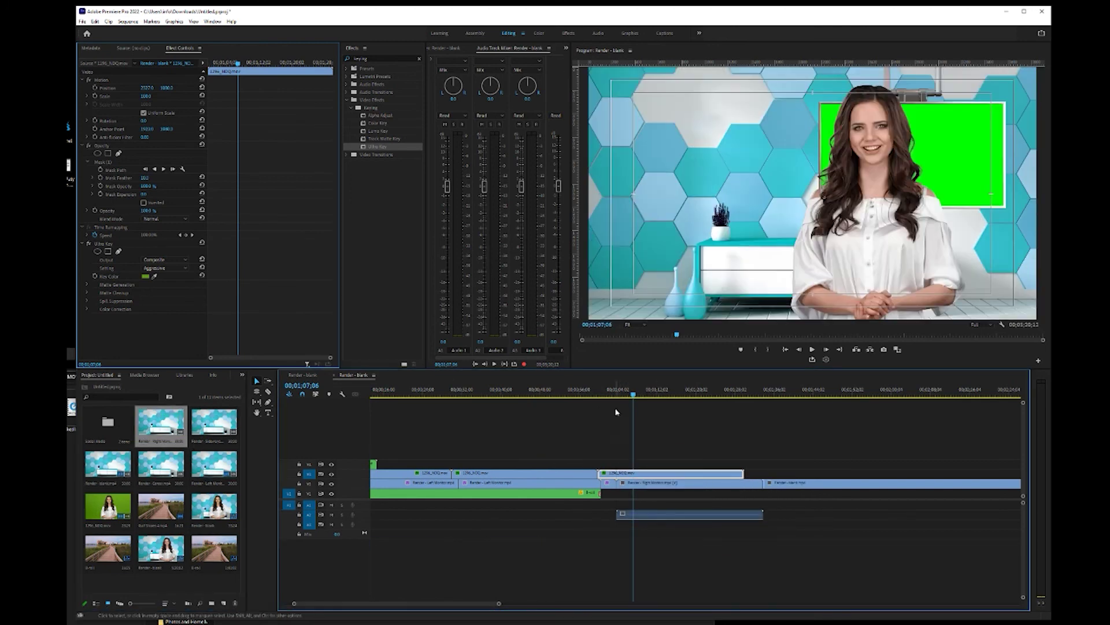
pyautogui.moveTo(615, 395); pyautogui.dragTo(573, 396)
pyautogui.press('space')
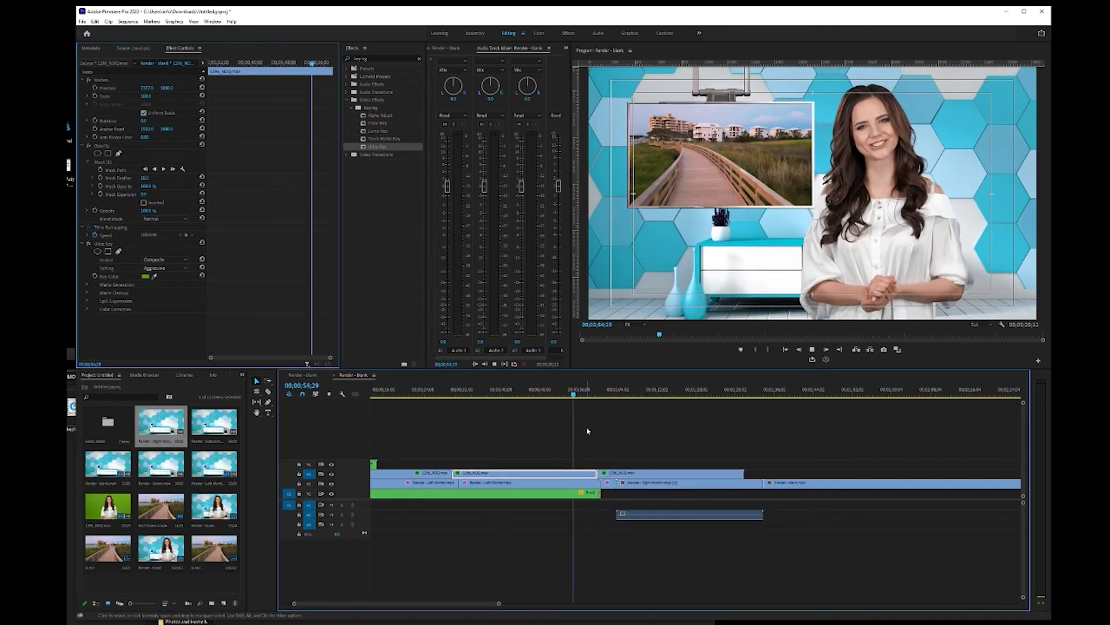
pyautogui.press('l')
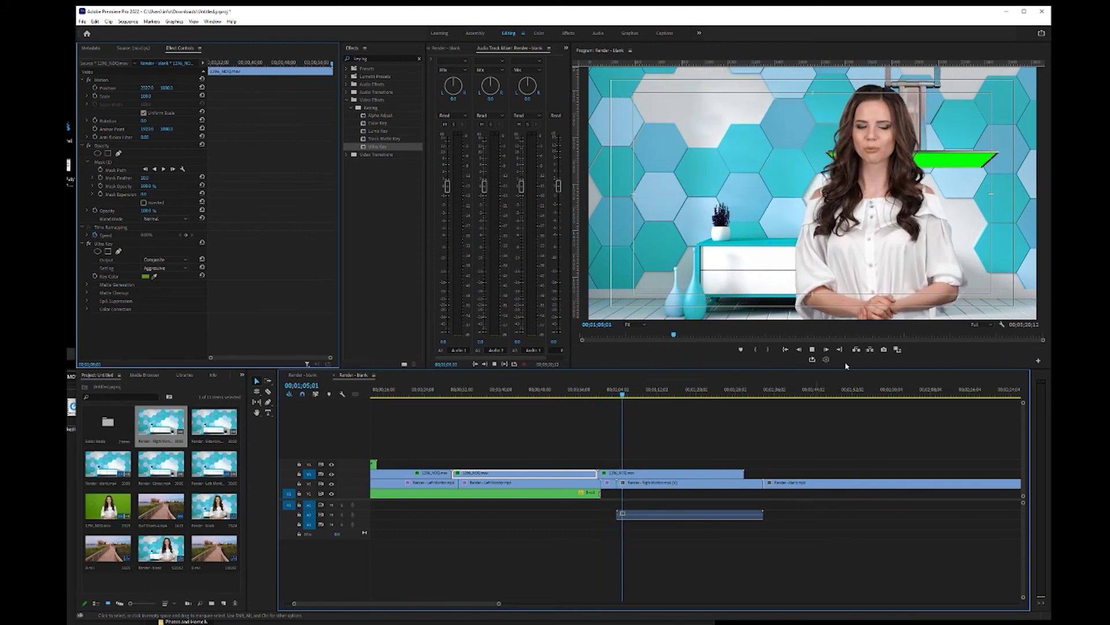
# - Delete the right monitor render and its audio, and extend the frozen blank background back to the end of the retracting clip
pyautogui.click(706, 486)
pyautogui.press('Delete')
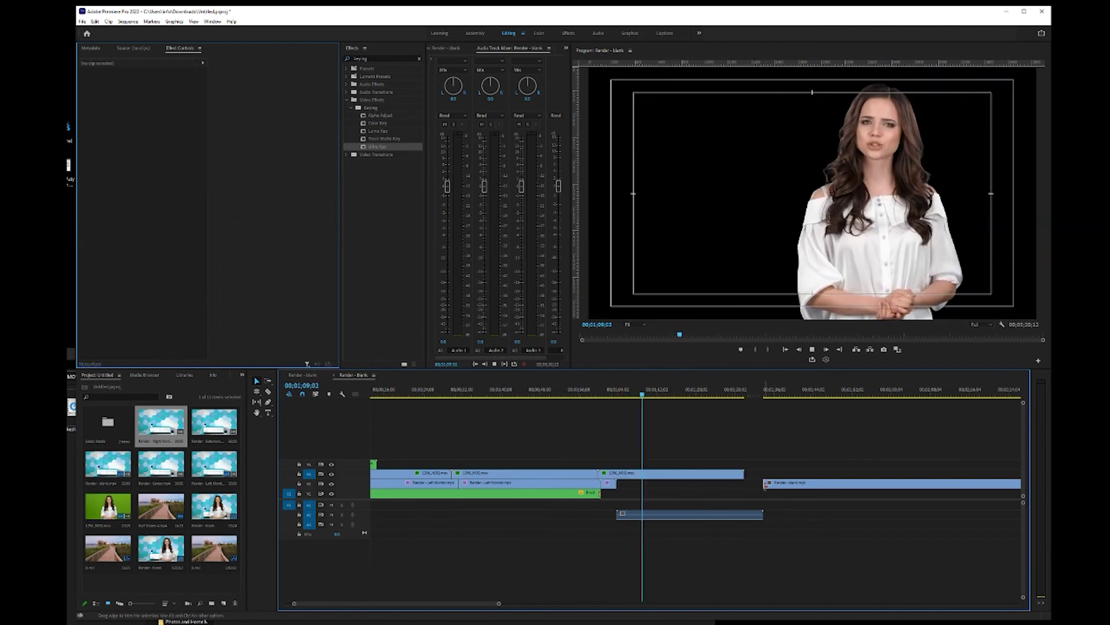
pyautogui.moveTo(765, 485); pyautogui.dragTo(617, 489)
pyautogui.click(699, 514)
pyautogui.press('Delete')
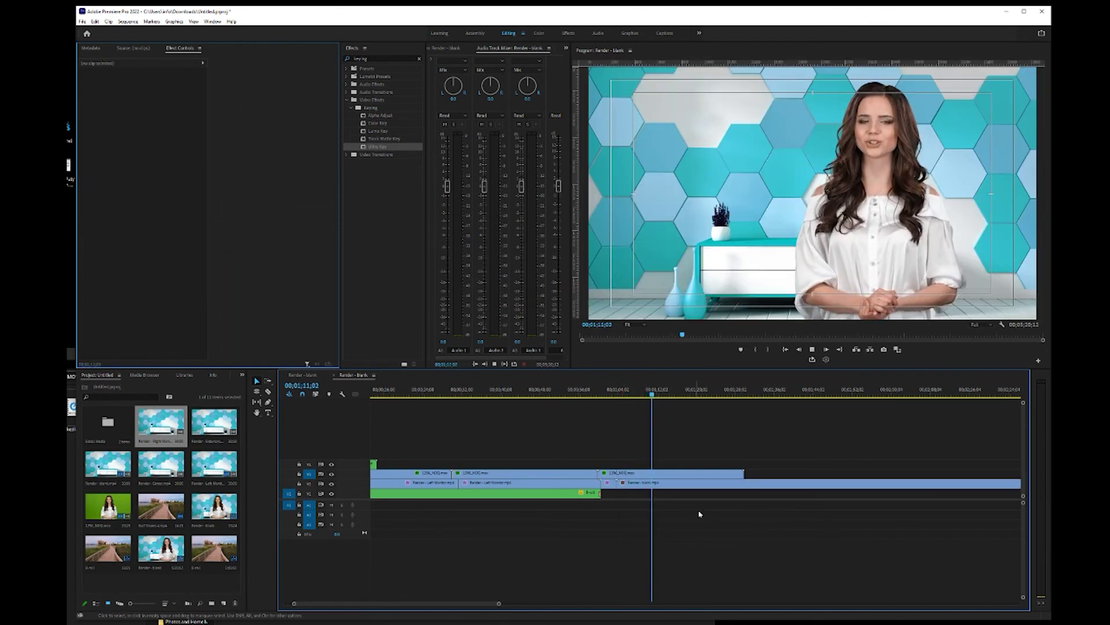
pyautogui.click(665, 473)
pyautogui.click(643, 396)
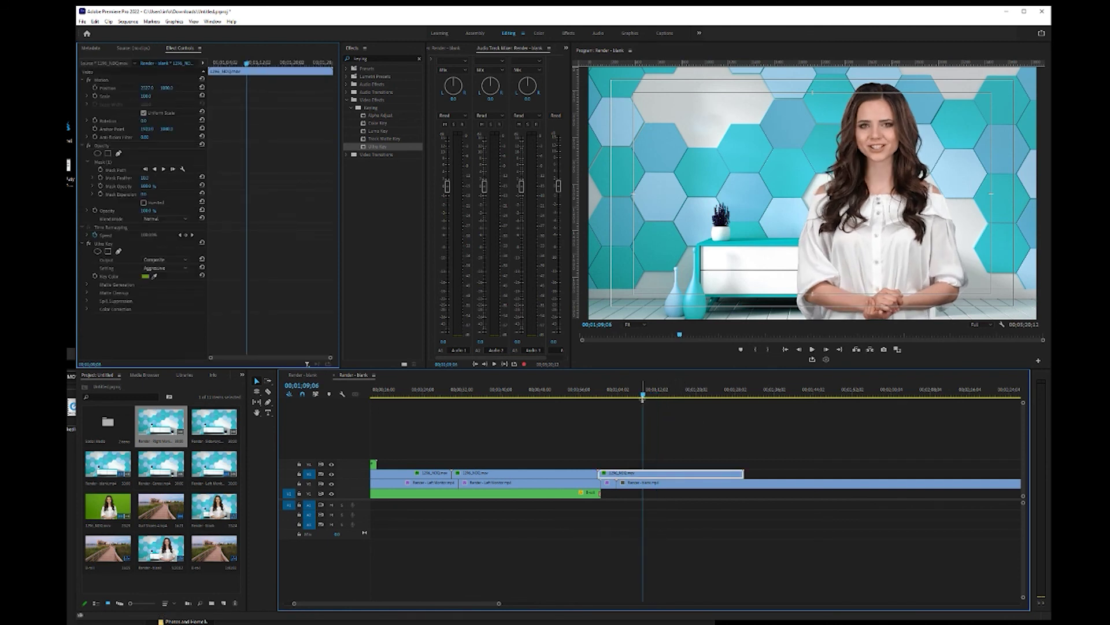
# - Mark the sequence's out point at 00;00;21;03 and play the marked section from the beginning
pyautogui.press('Home')
pyautogui.press('-')
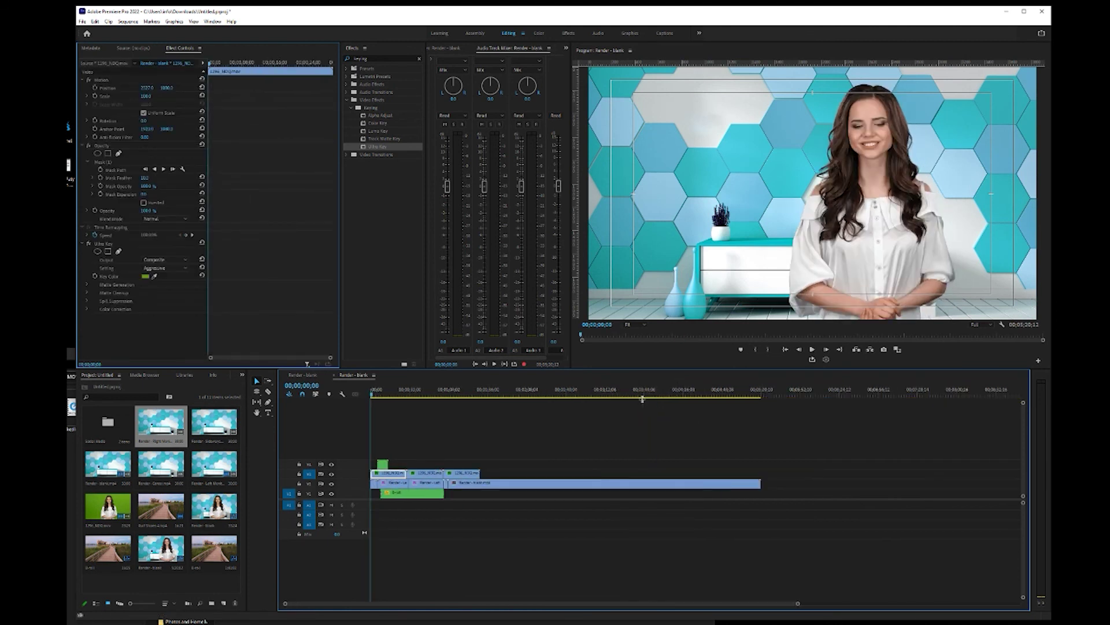
pyautogui.click(397, 392)
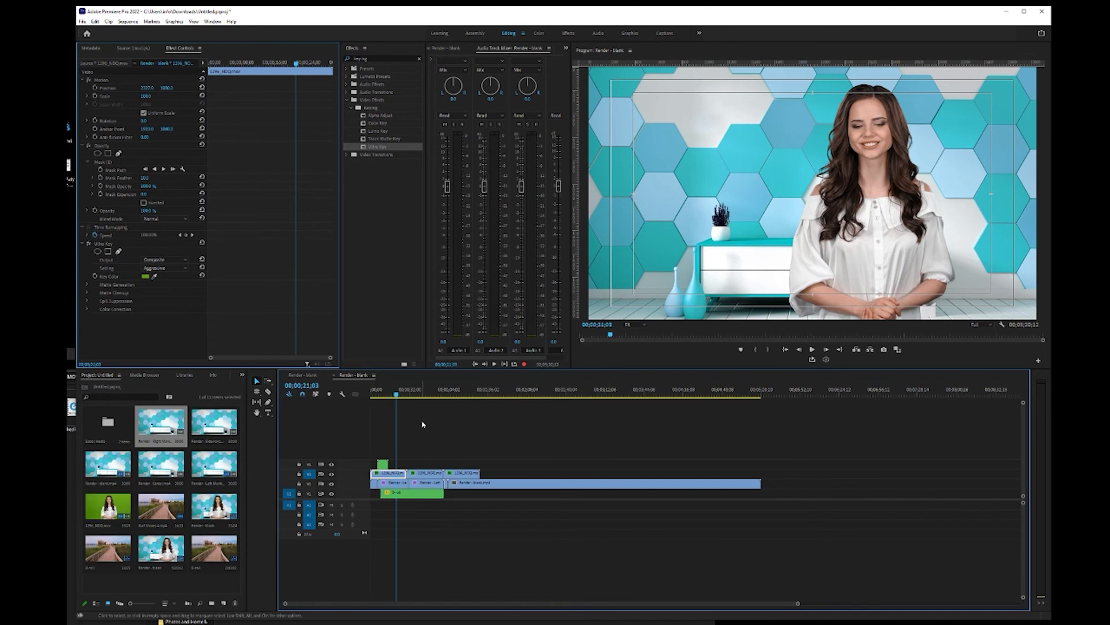
pyautogui.press('o')
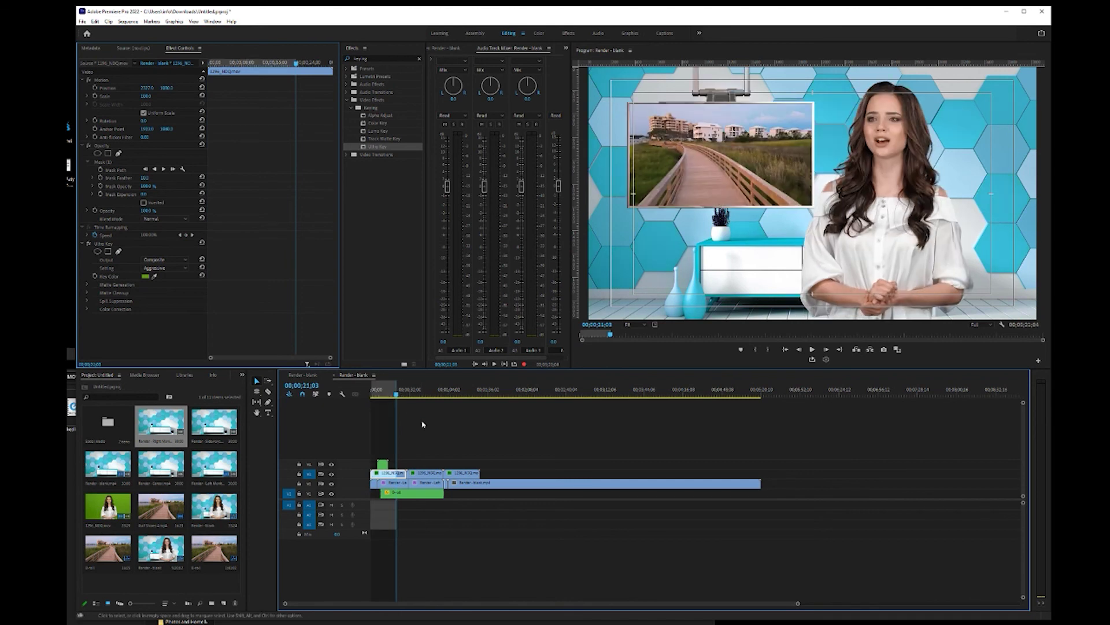
pyautogui.click(369, 393)
pyautogui.click(463, 437)
pyautogui.press('=')
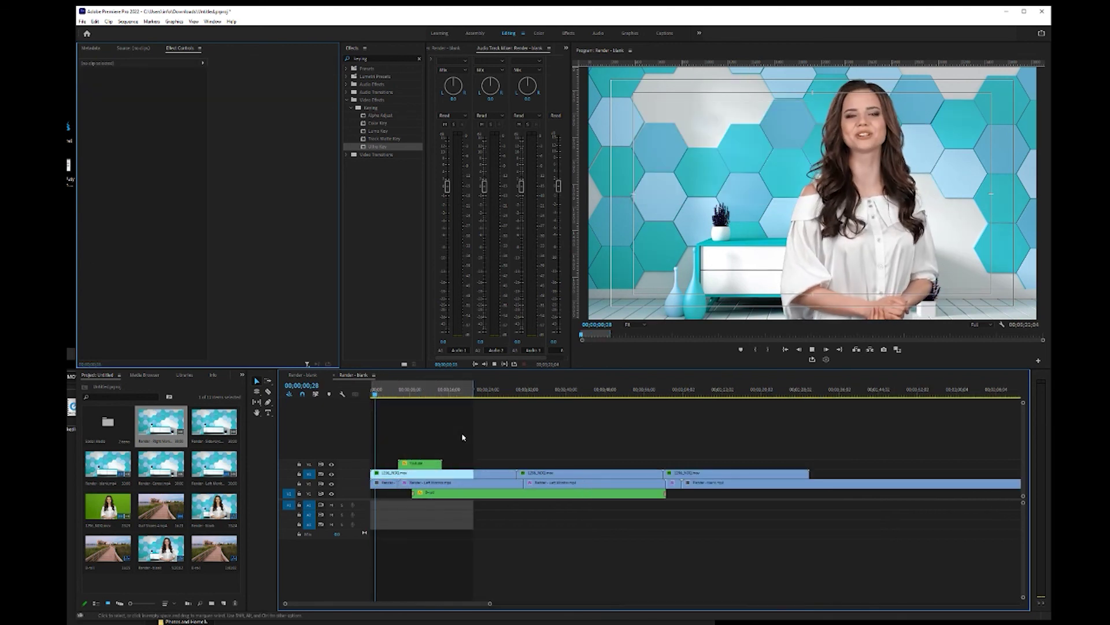